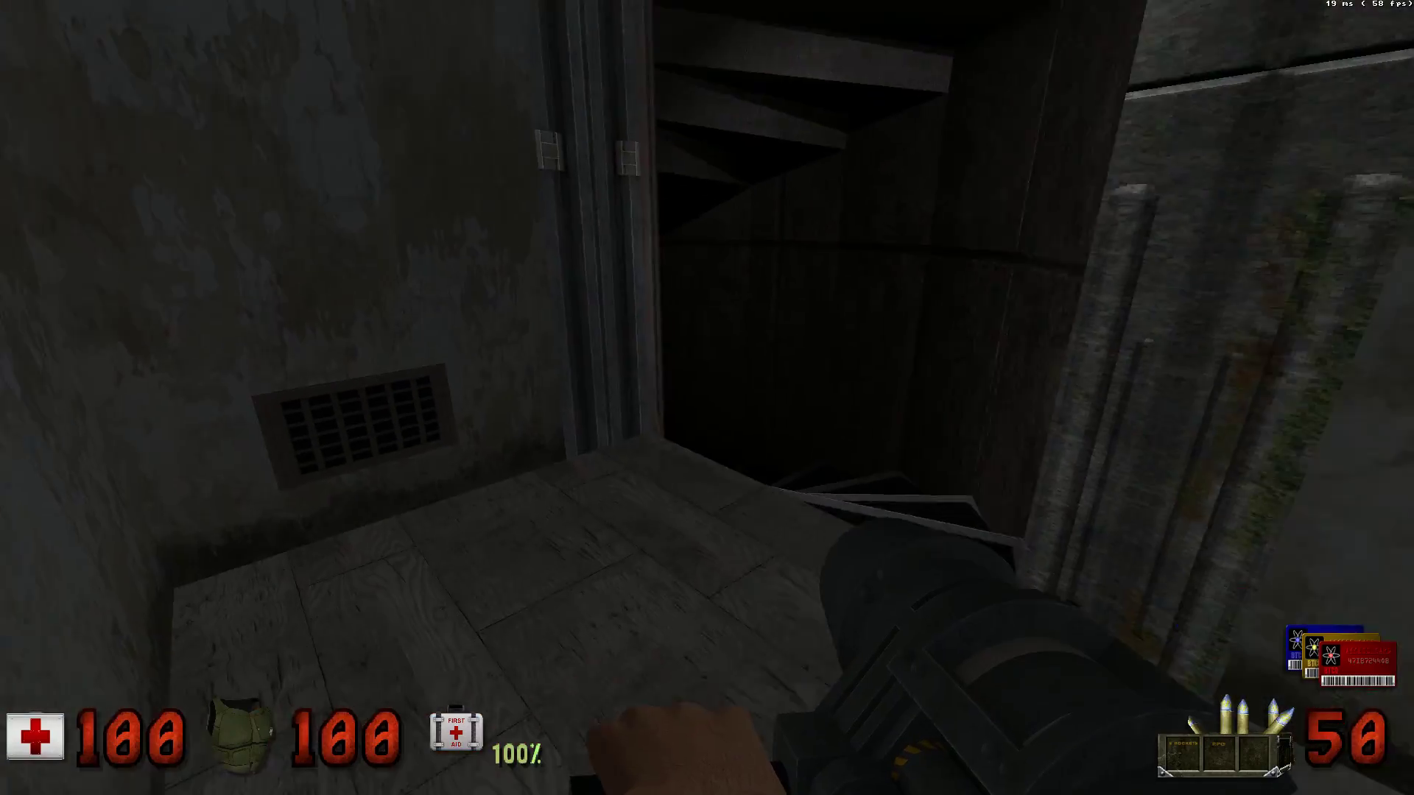
key("s")
left_click(707, 398)
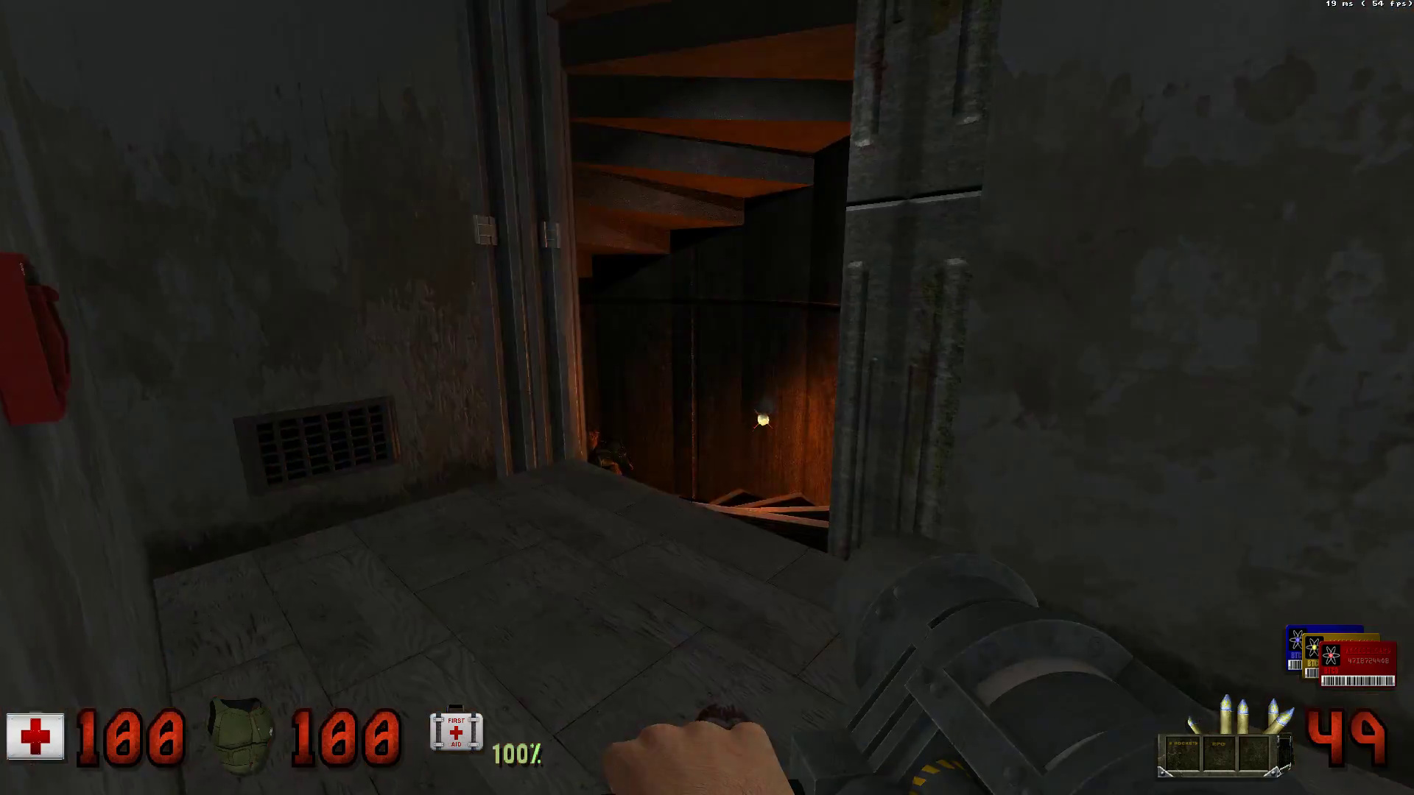
key("w")
key("w")
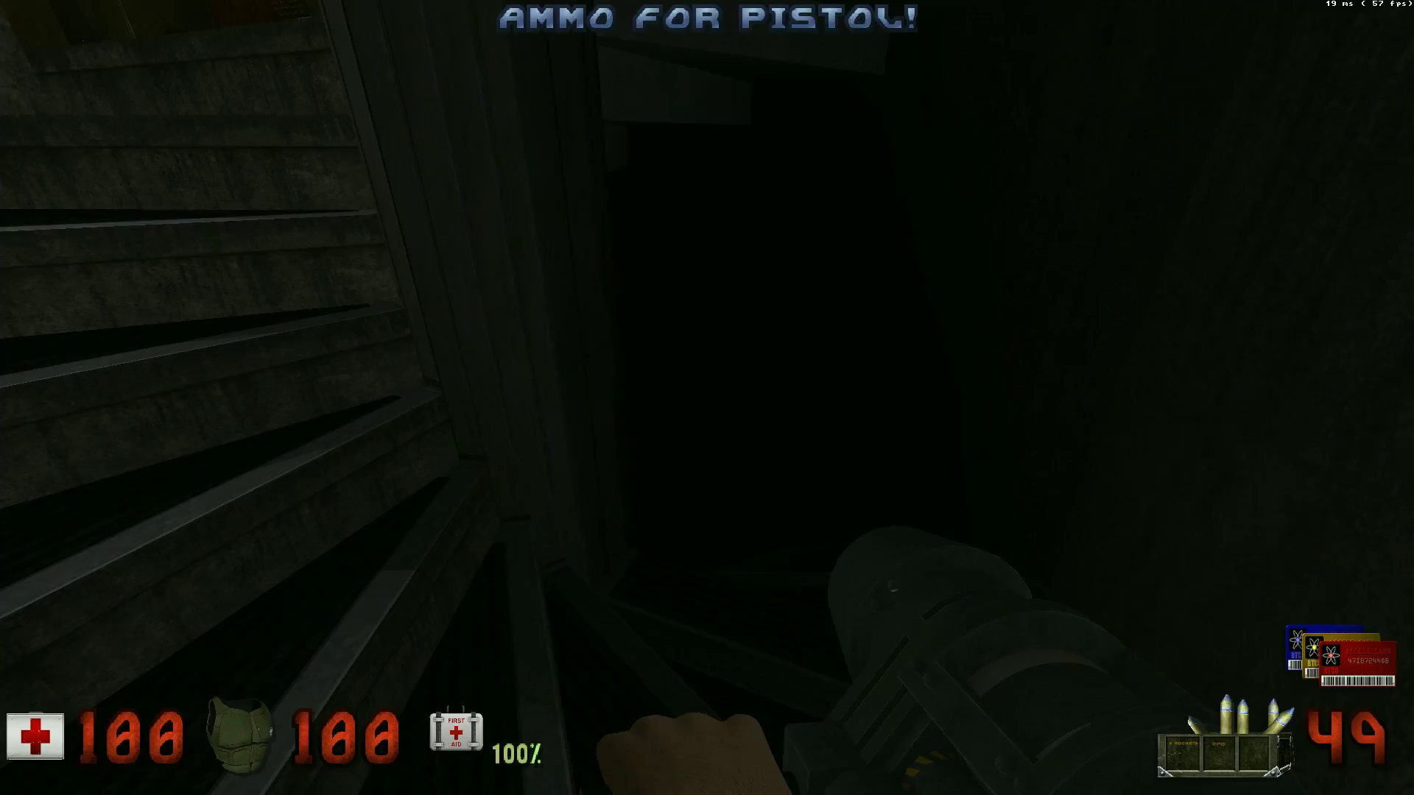
key("w")
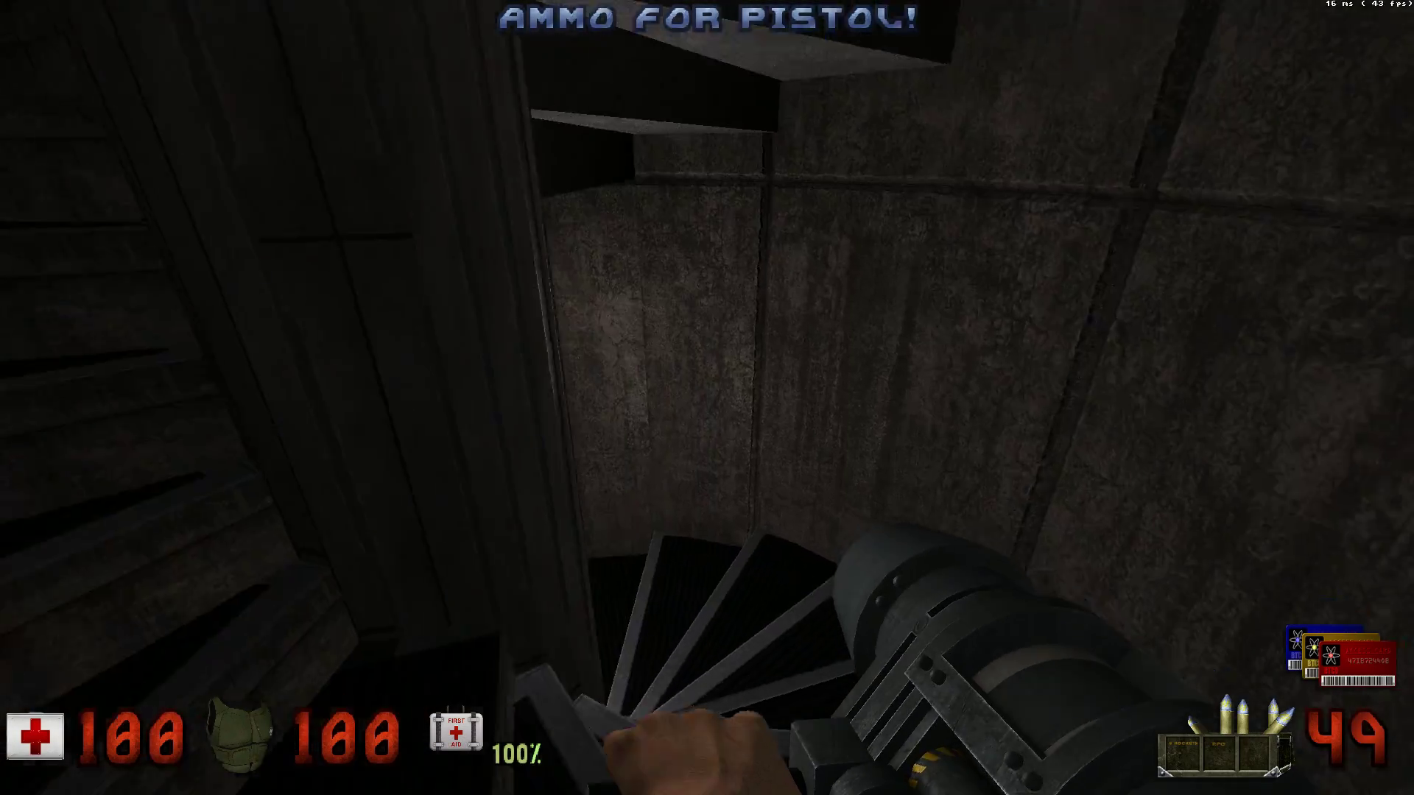
key("w")
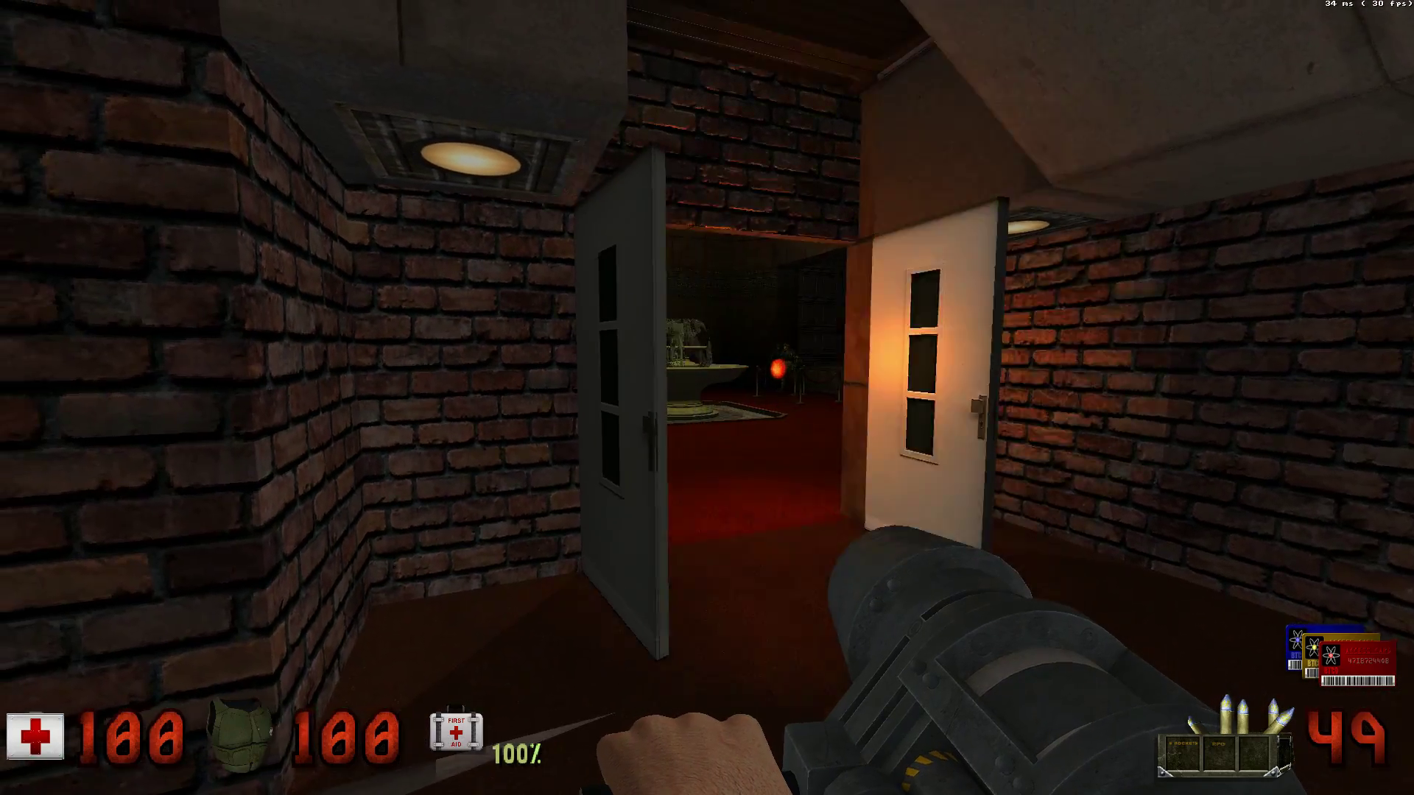
key("w")
left_click(706, 398)
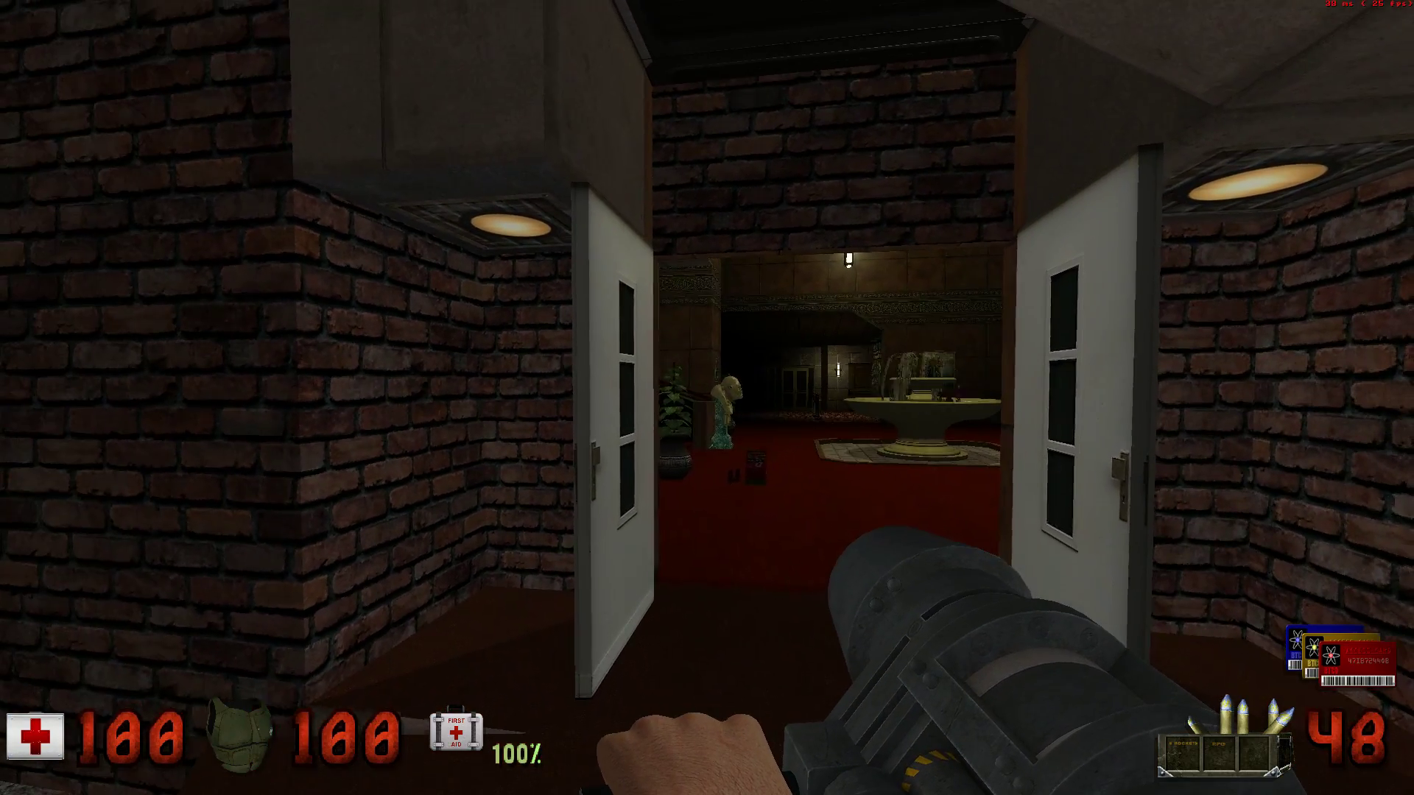
left_click(707, 397)
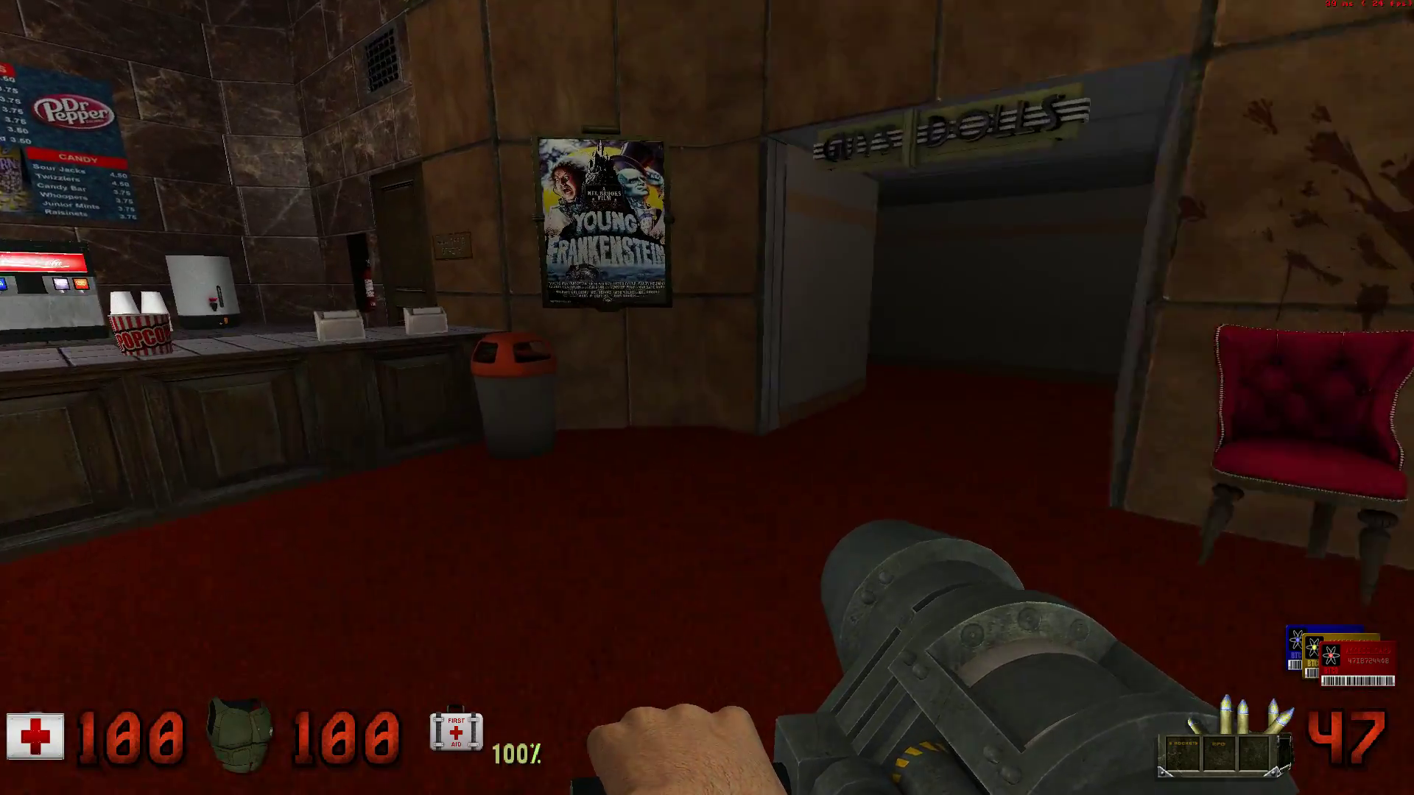
key("w")
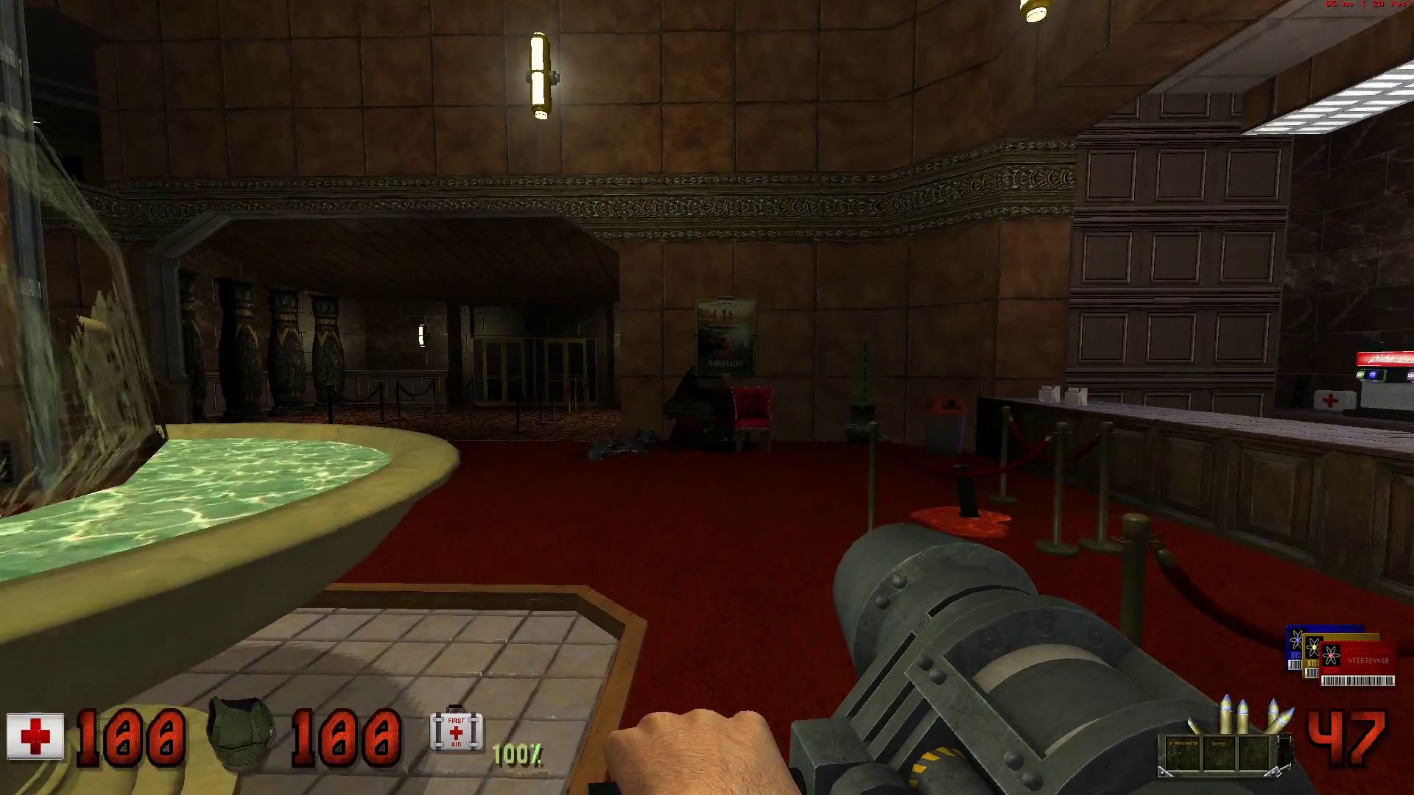
key("w")
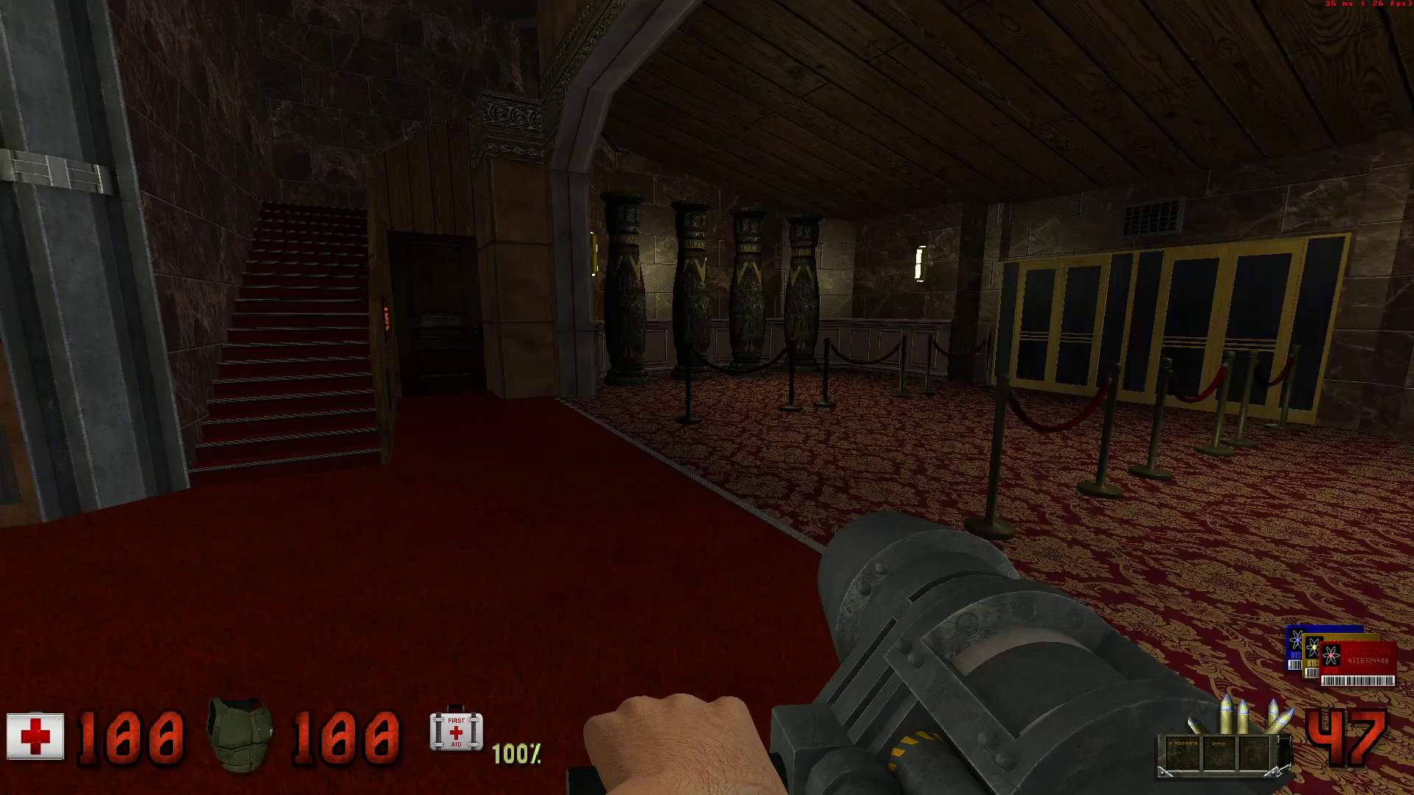
key("w")
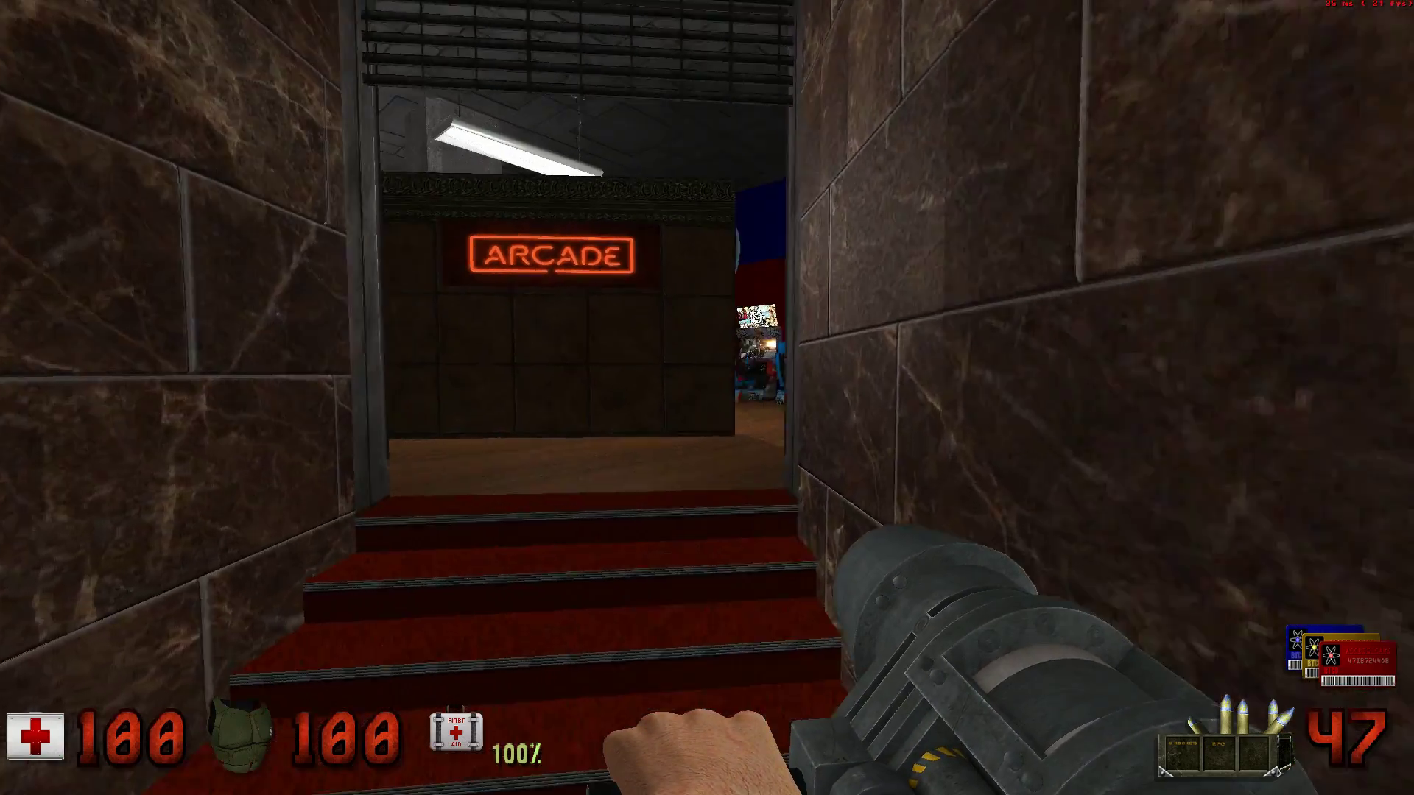
key("w")
left_click(707, 398)
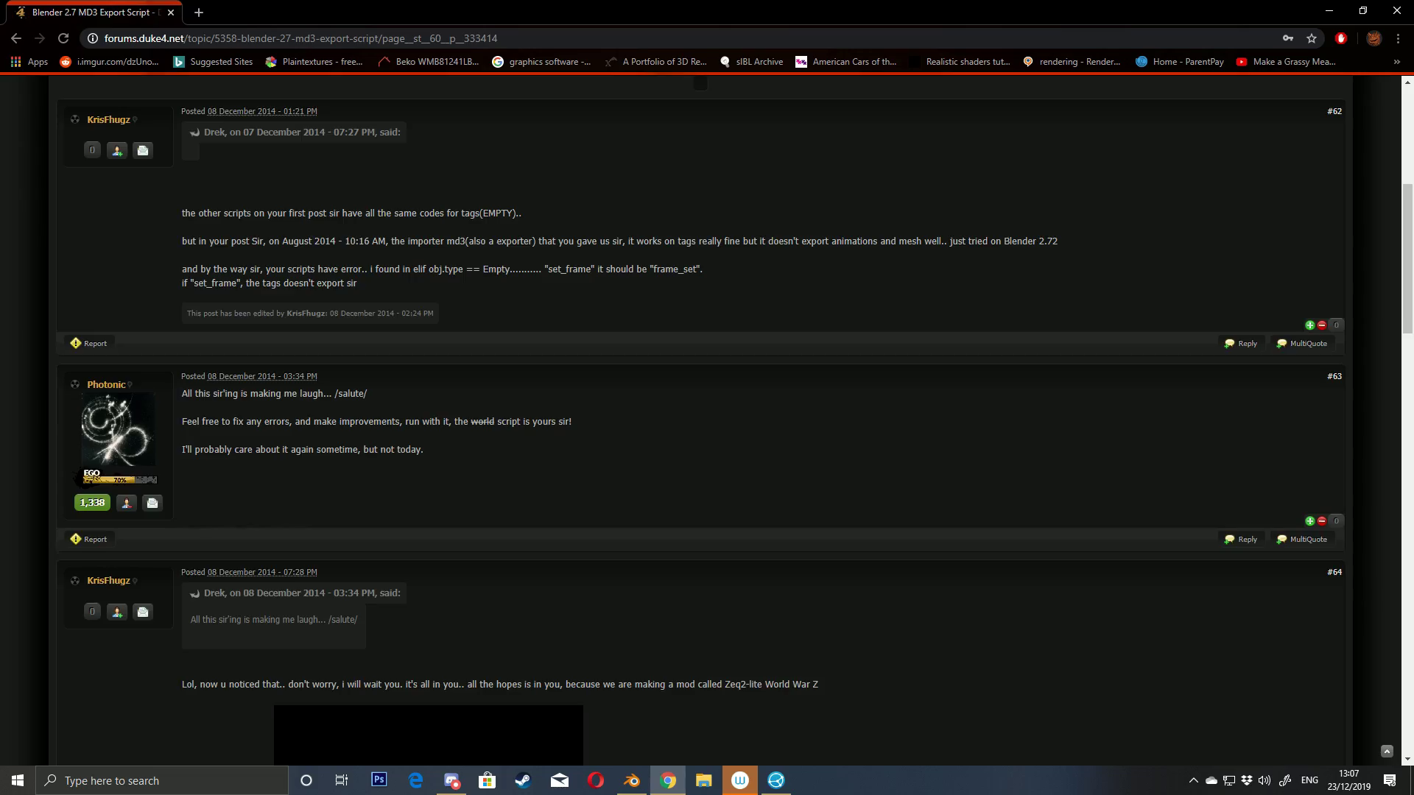
- Look through the Blender 2.7 MD3 Export Script forum thread for the attached io_export_md3.zip exporter for Blender 2.8
scroll(699, 419, "up", 4)
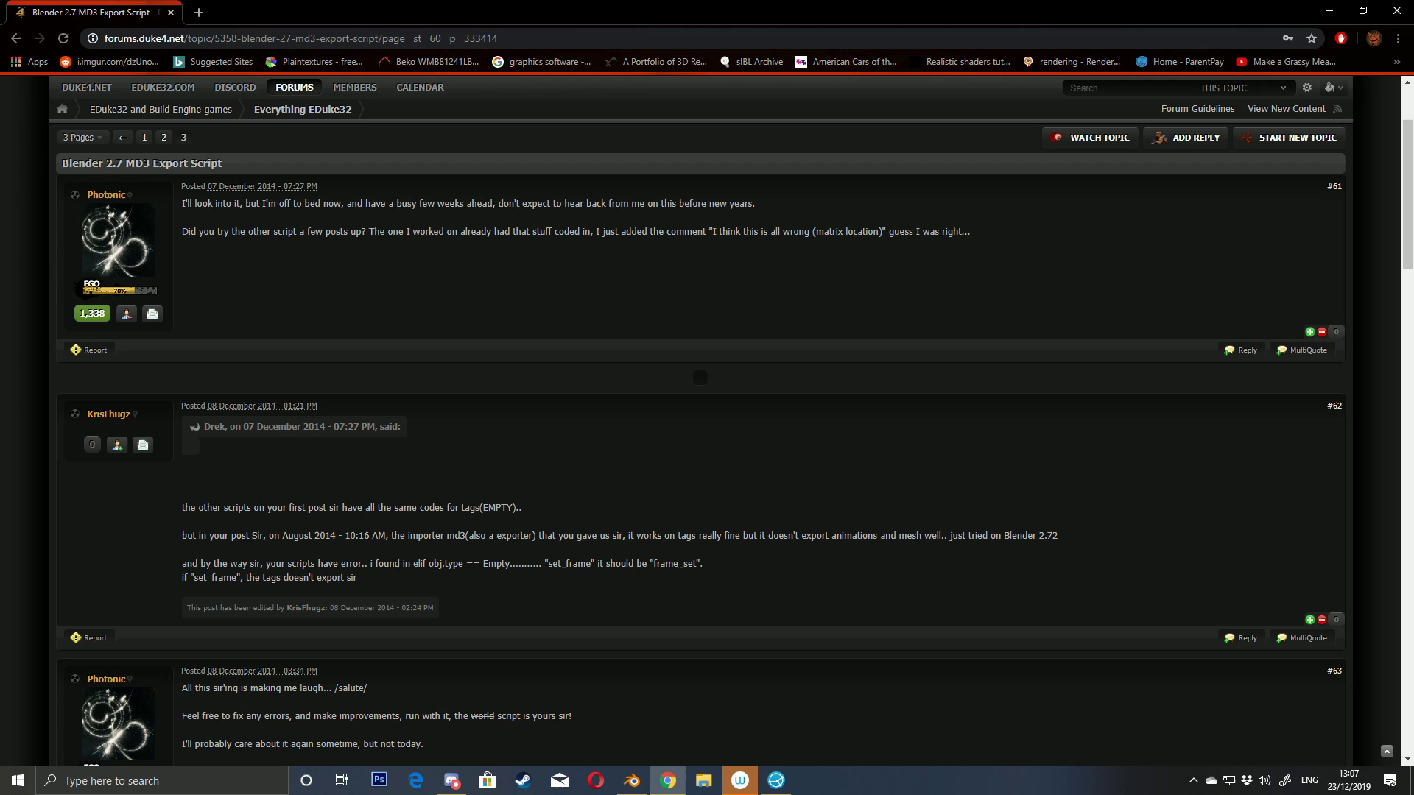
scroll(699, 420, "up", 2)
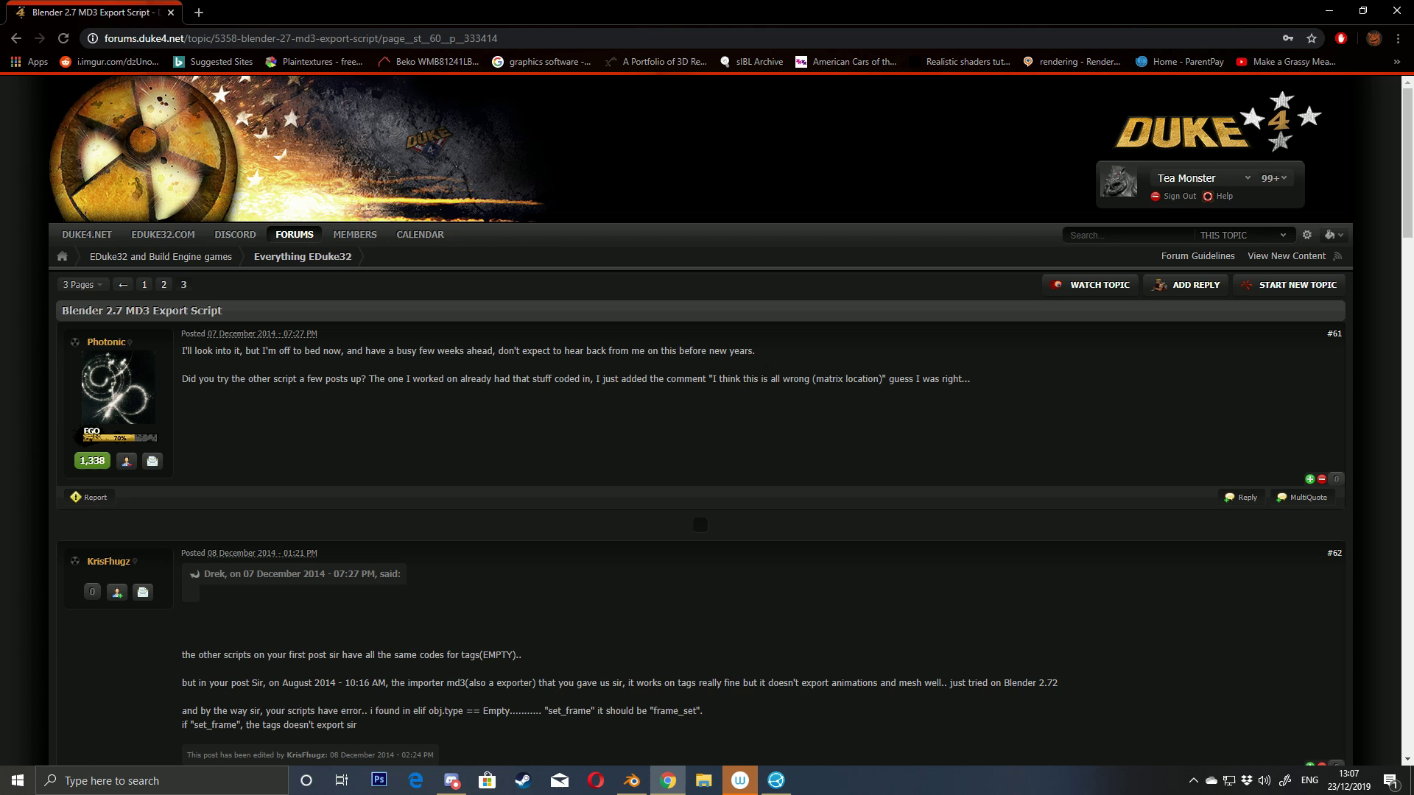
scroll(700, 419, "down", 3)
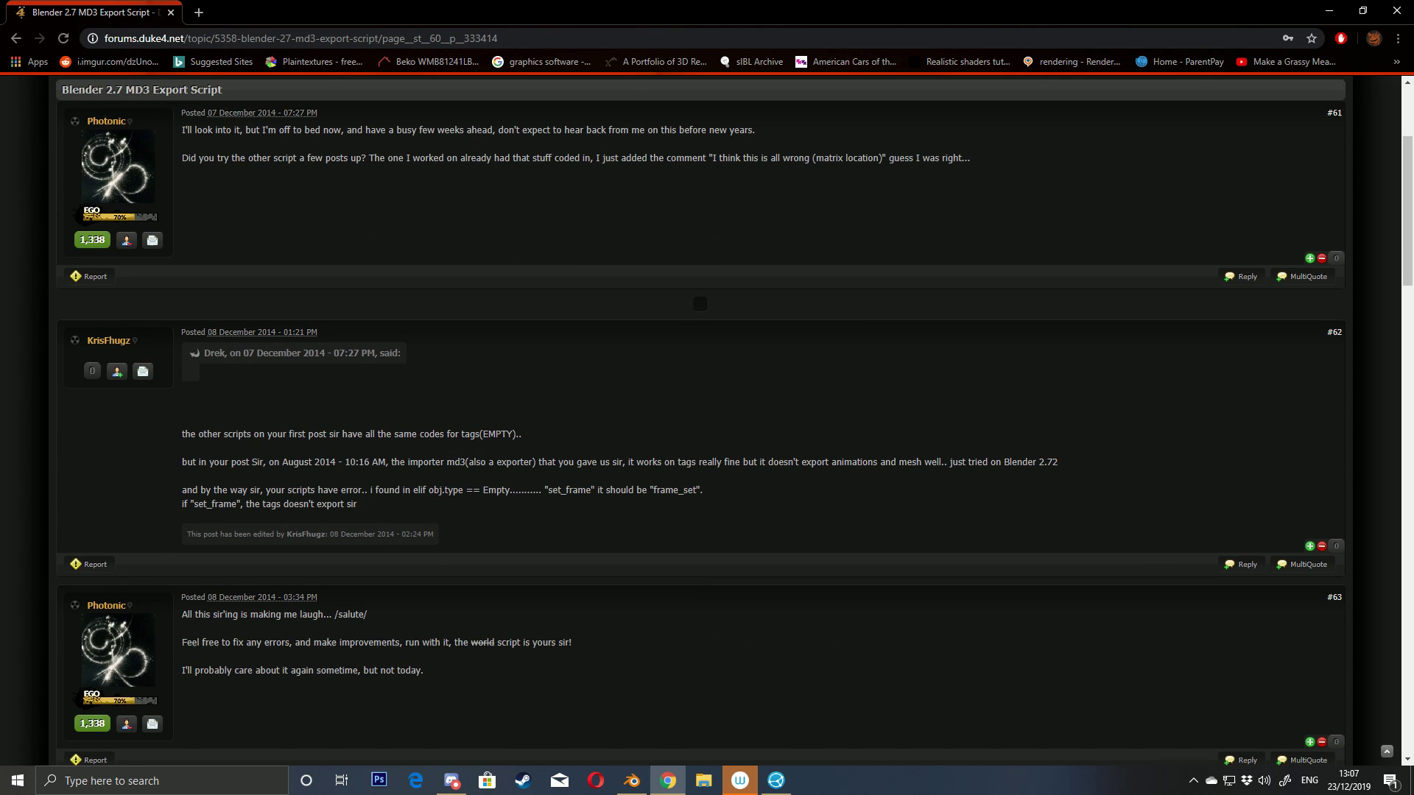
scroll(700, 419, "down", 12)
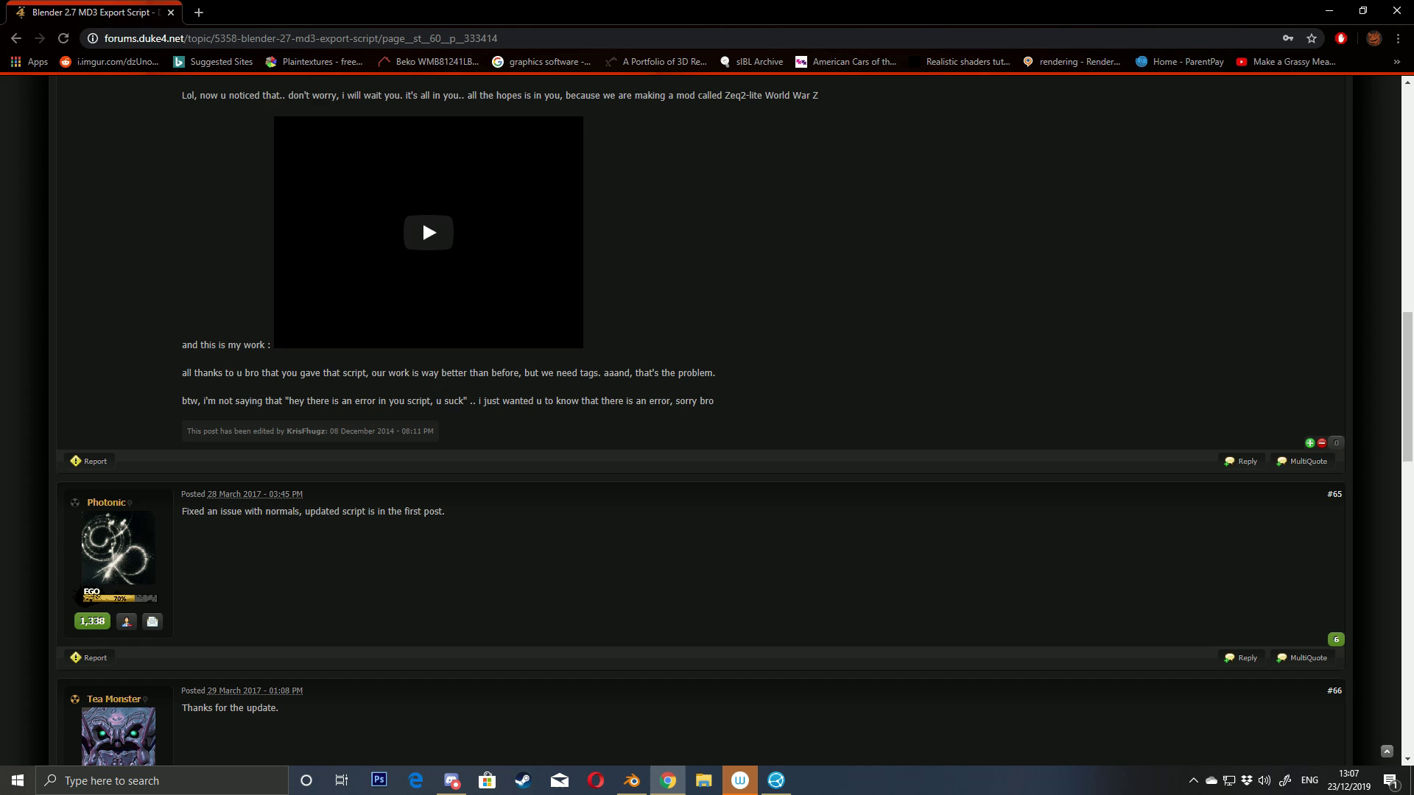
scroll(422, 219, "down", 3)
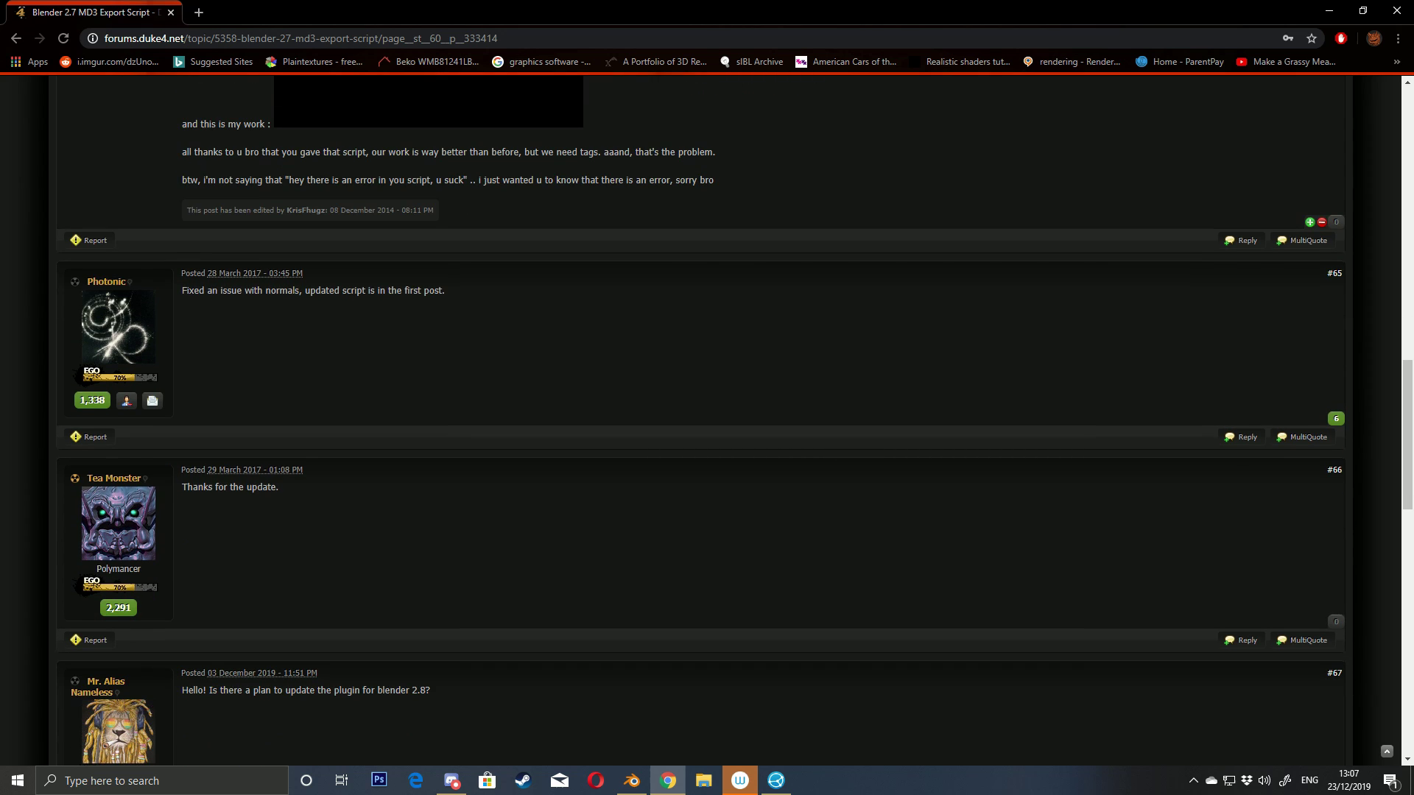
scroll(699, 420, "down", 5)
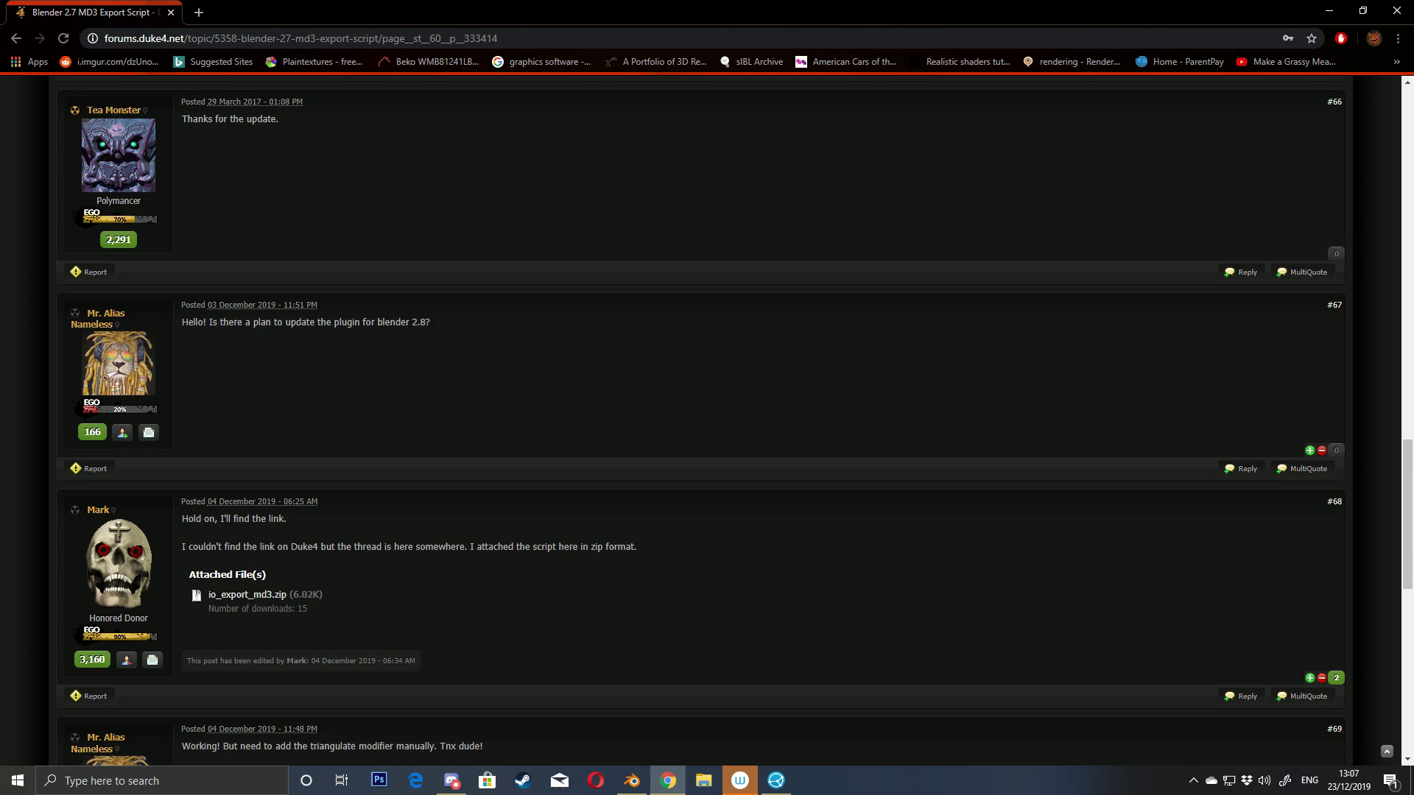
scroll(699, 419, "down", 8)
scroll(700, 419, "up", 4)
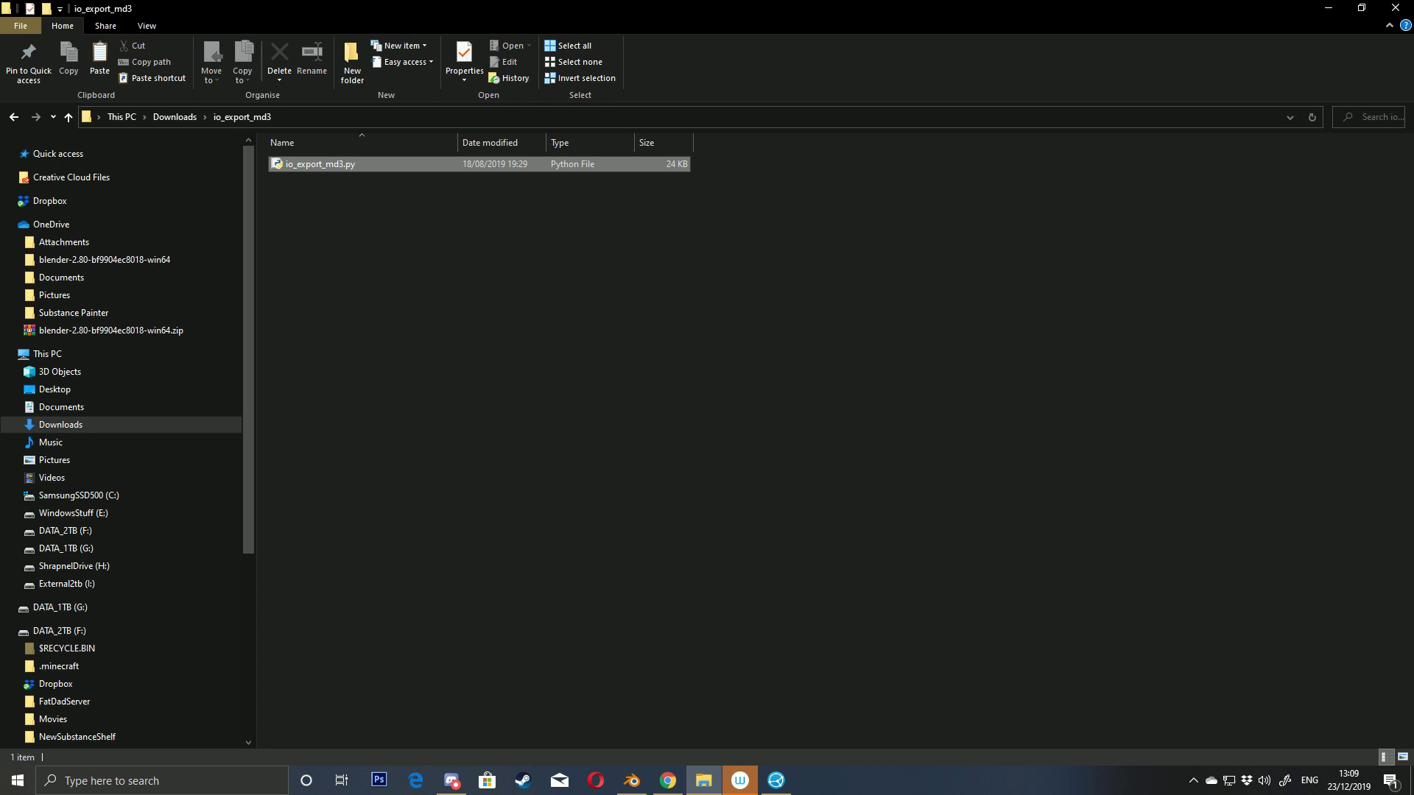
- Copy io_export_md3.py from the extracted download folder and open Program Files\Blender Foundation on the C: drive
right_click(318, 165)
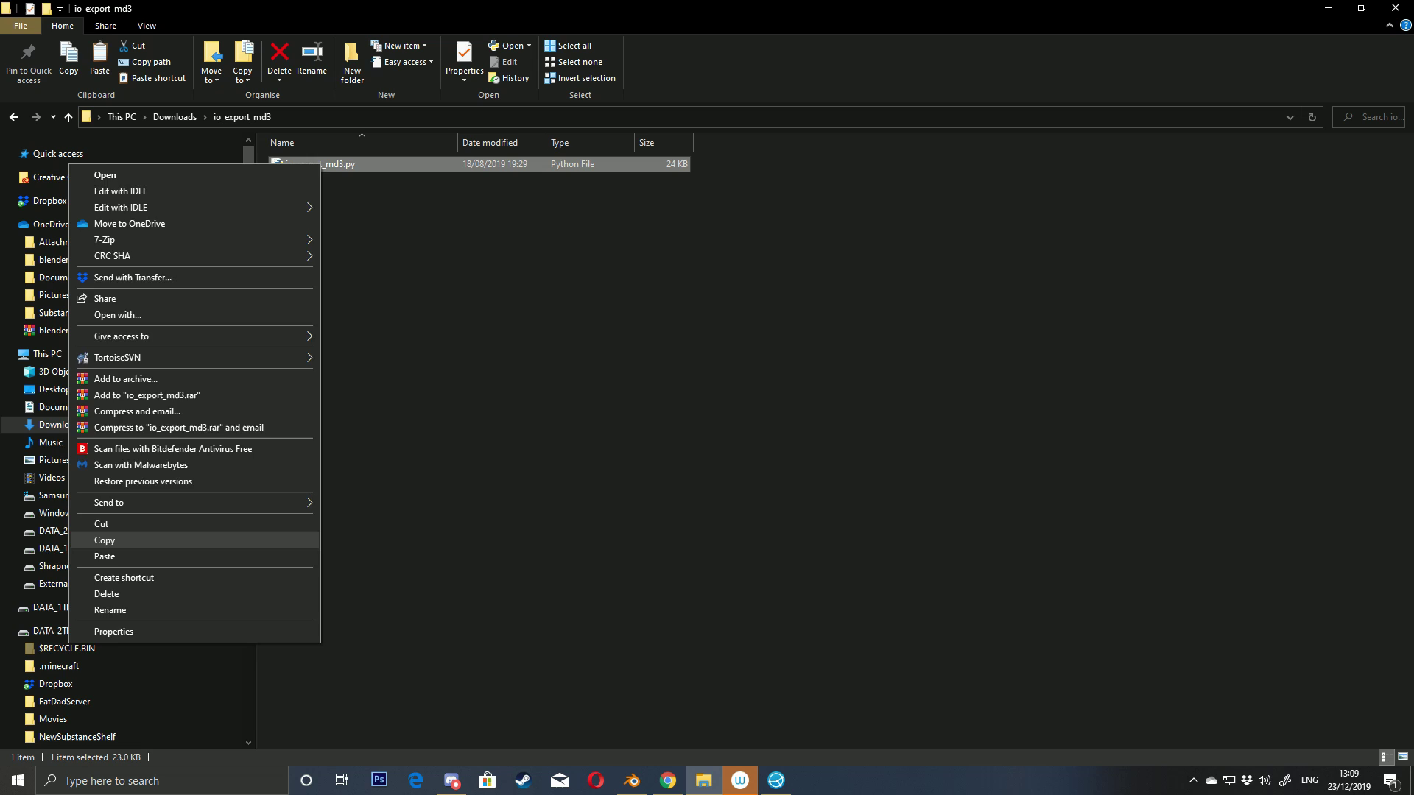
left_click(104, 540)
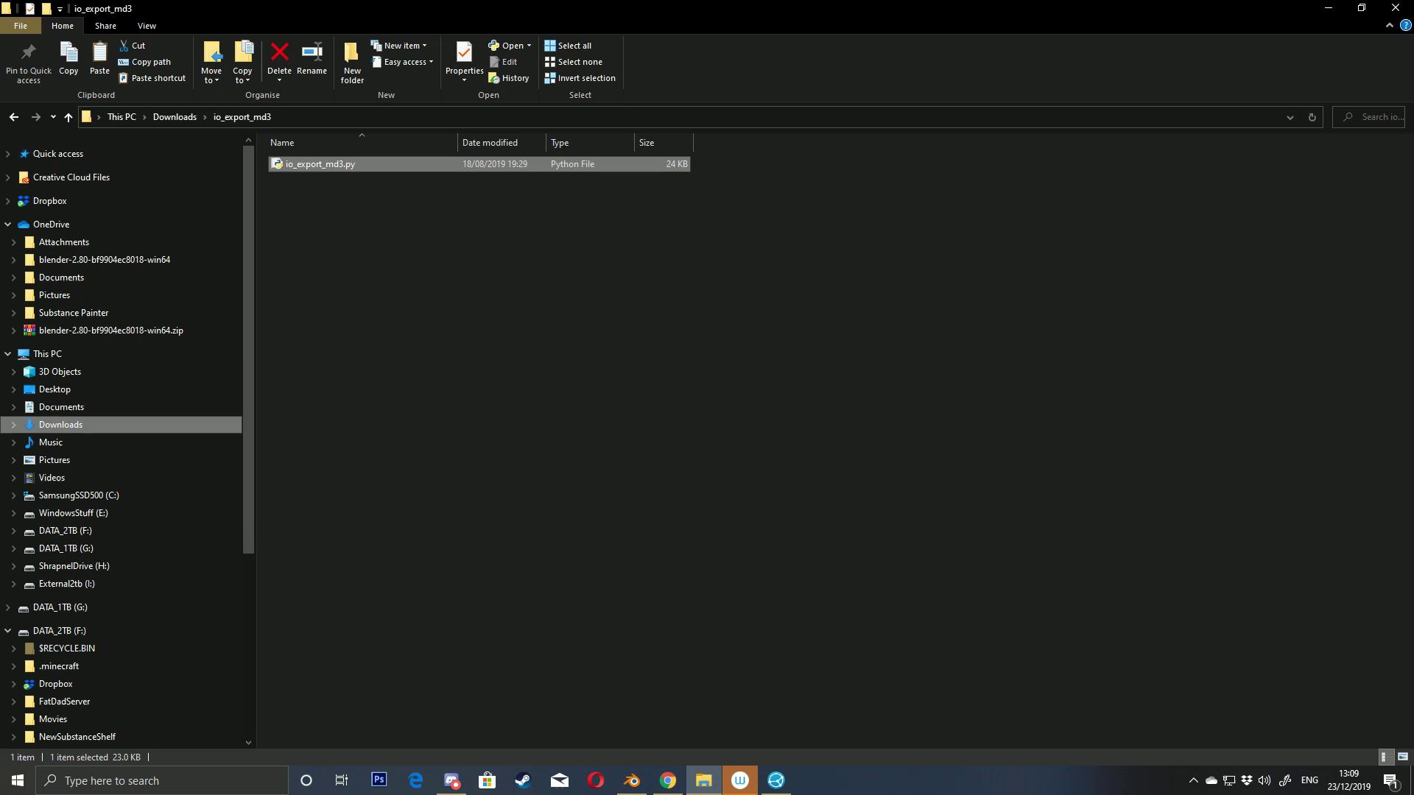
left_click(79, 494)
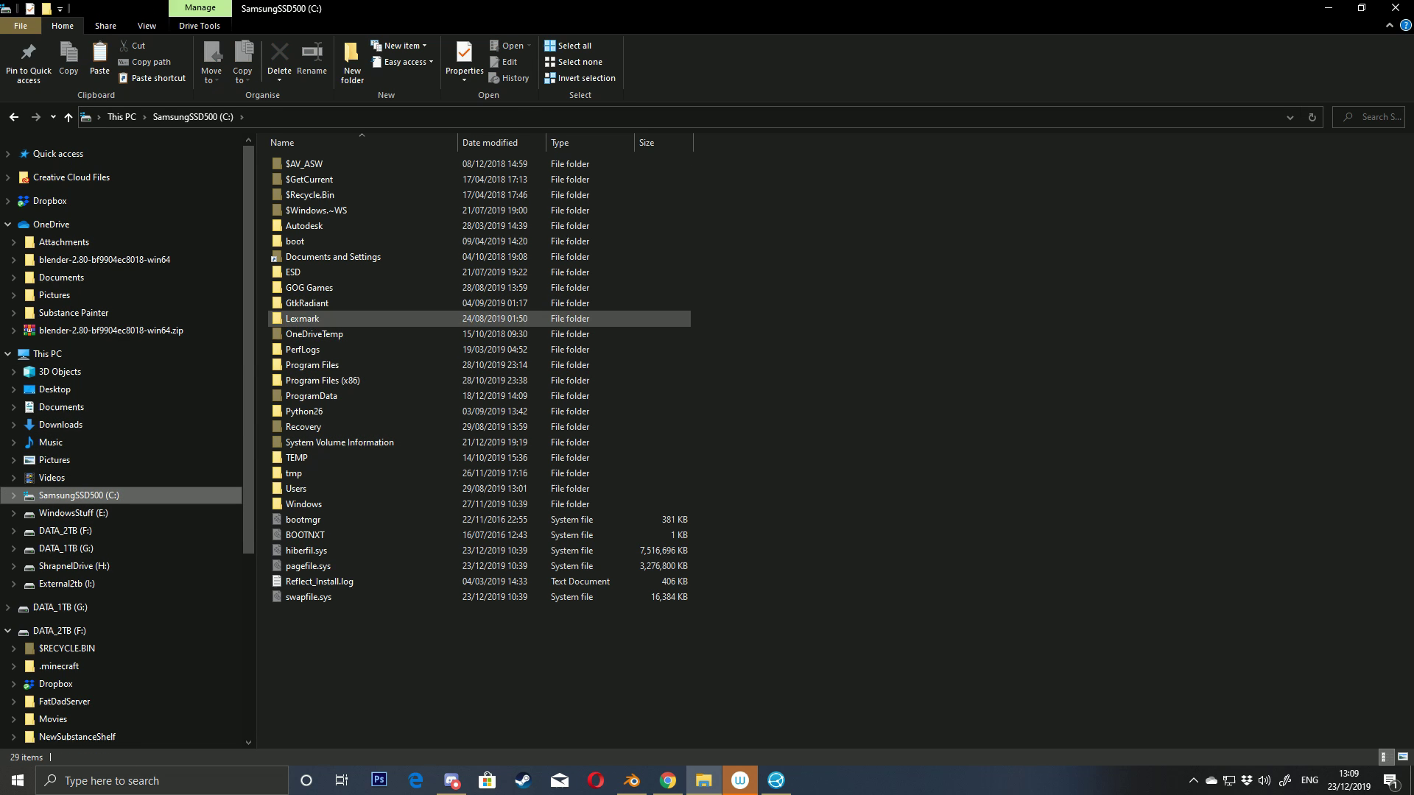
left_click(312, 364)
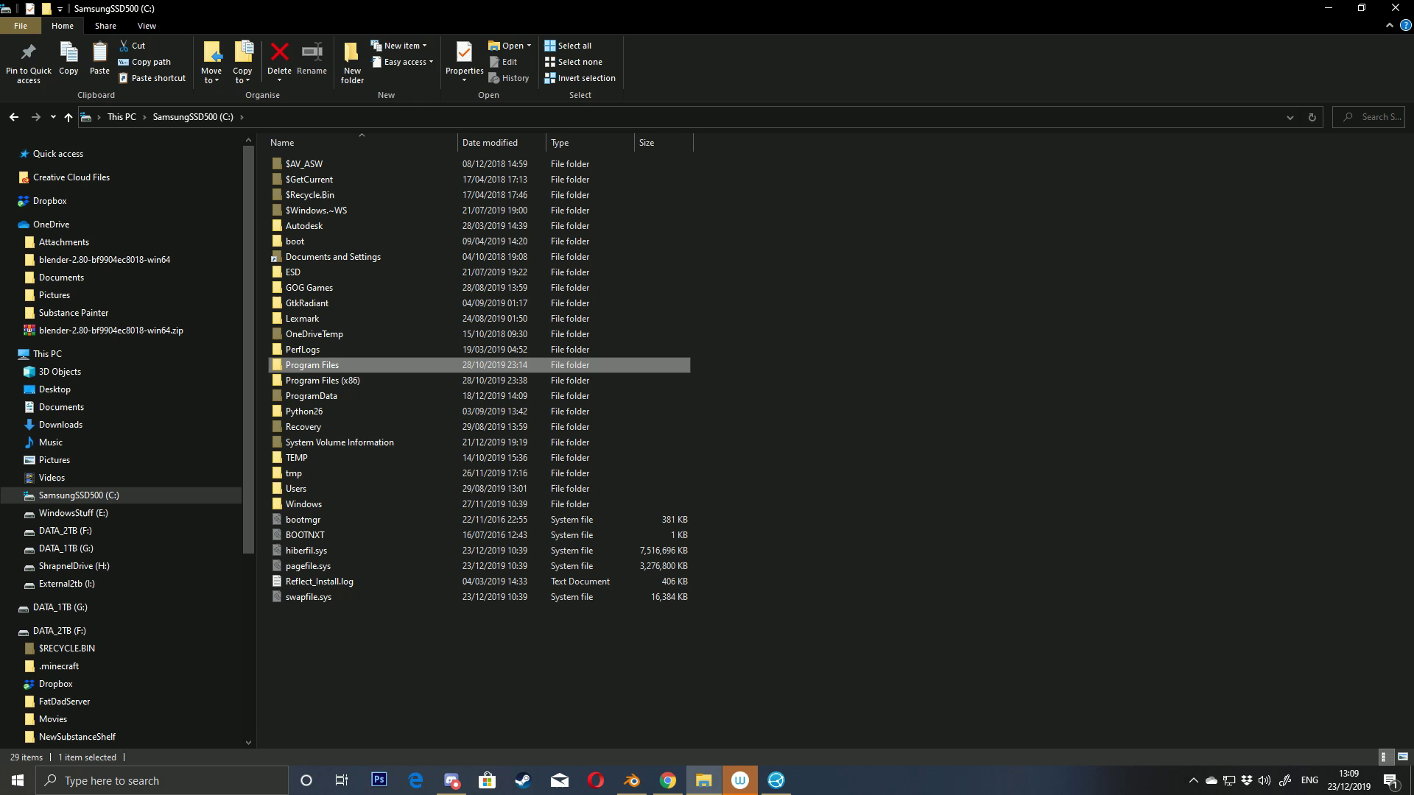
double_click(312, 365)
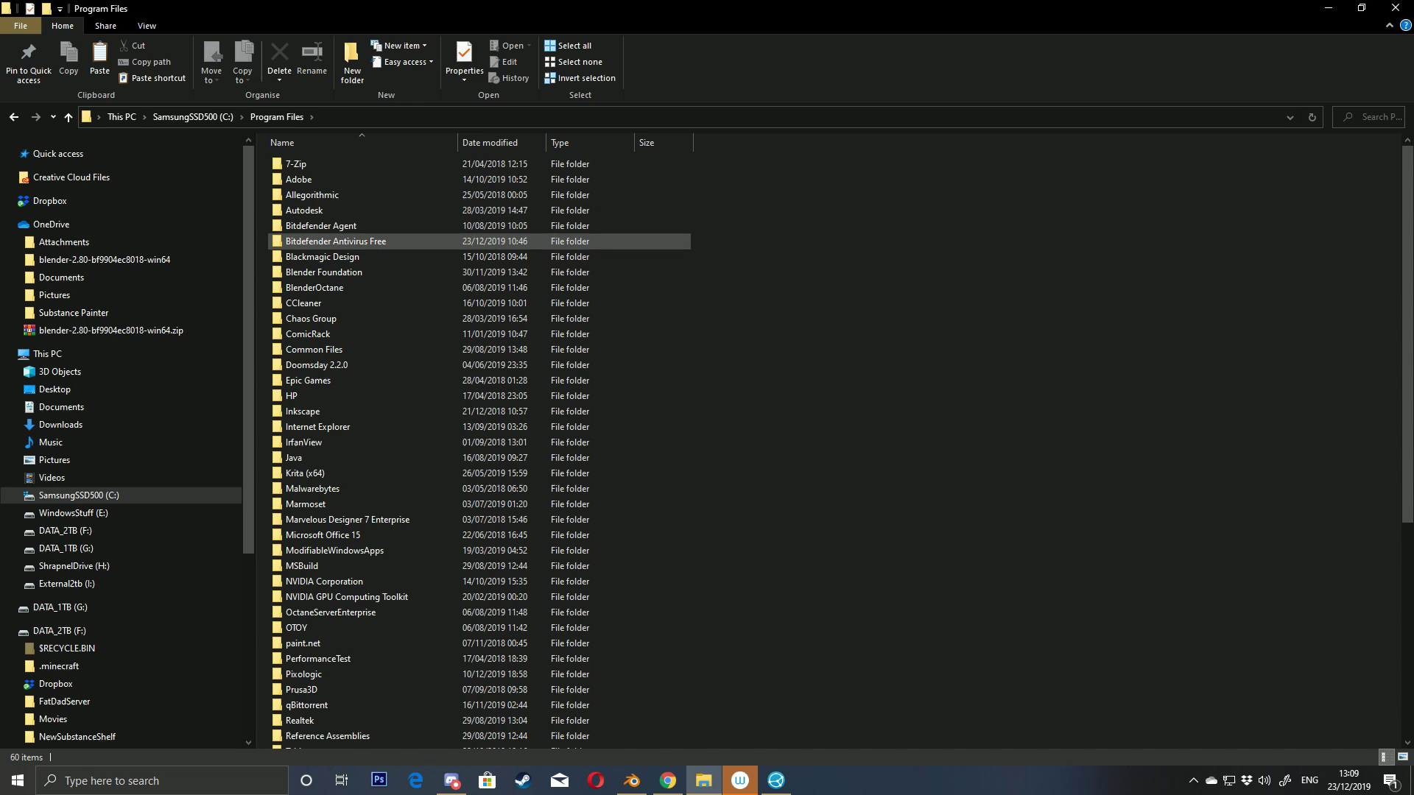
double_click(324, 272)
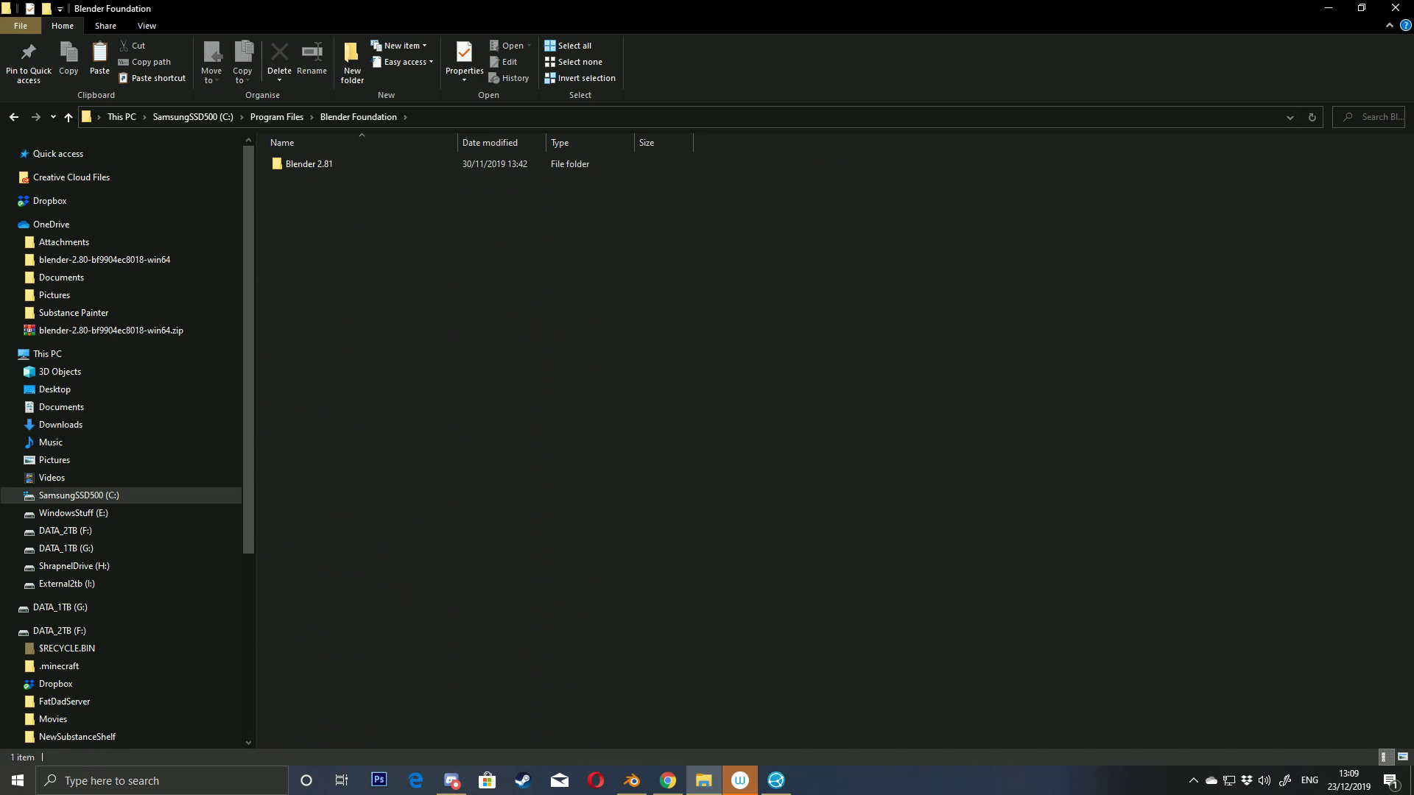
- Go to Blender 2.81\2.81\scripts\addons and paste the copied exporter script there
double_click(309, 164)
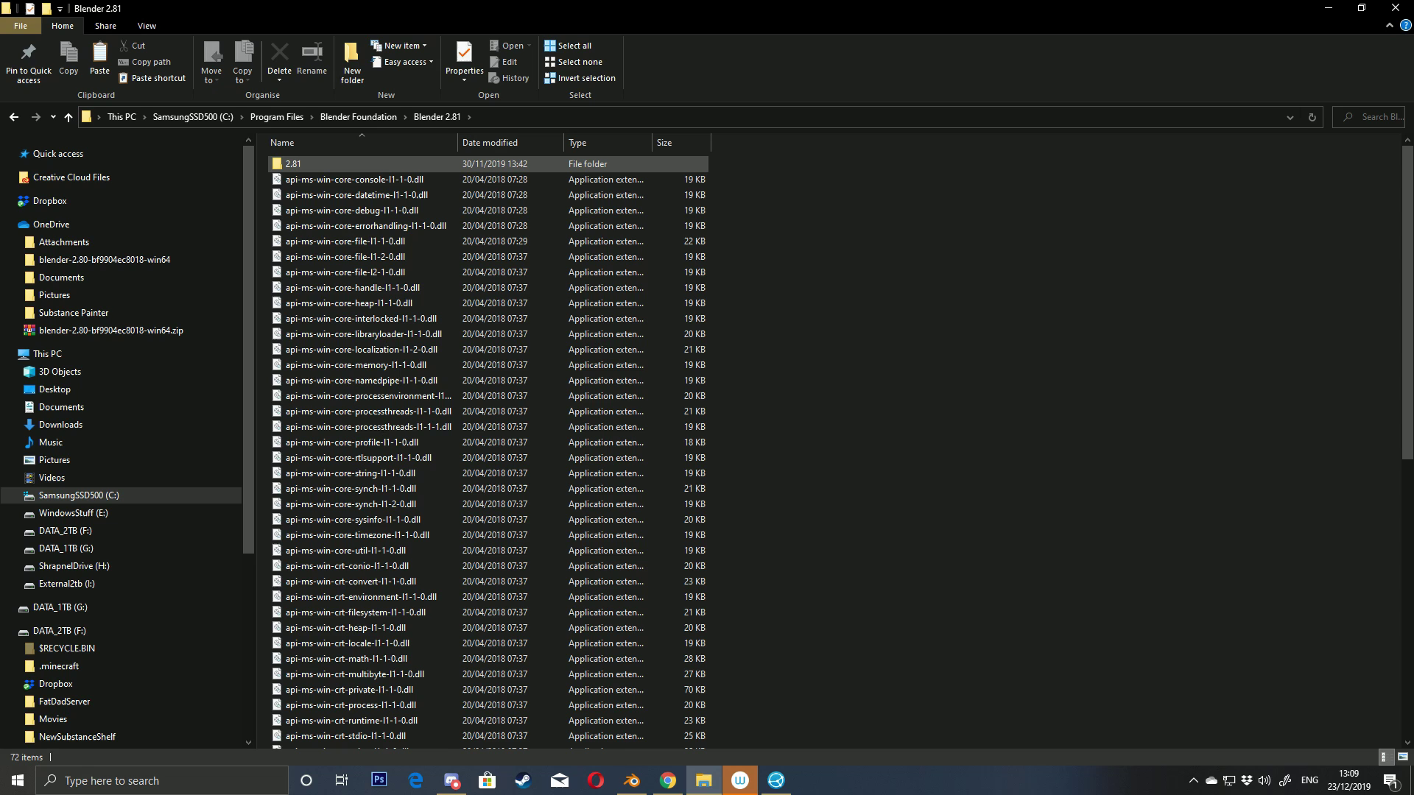
double_click(309, 164)
left_click(310, 195)
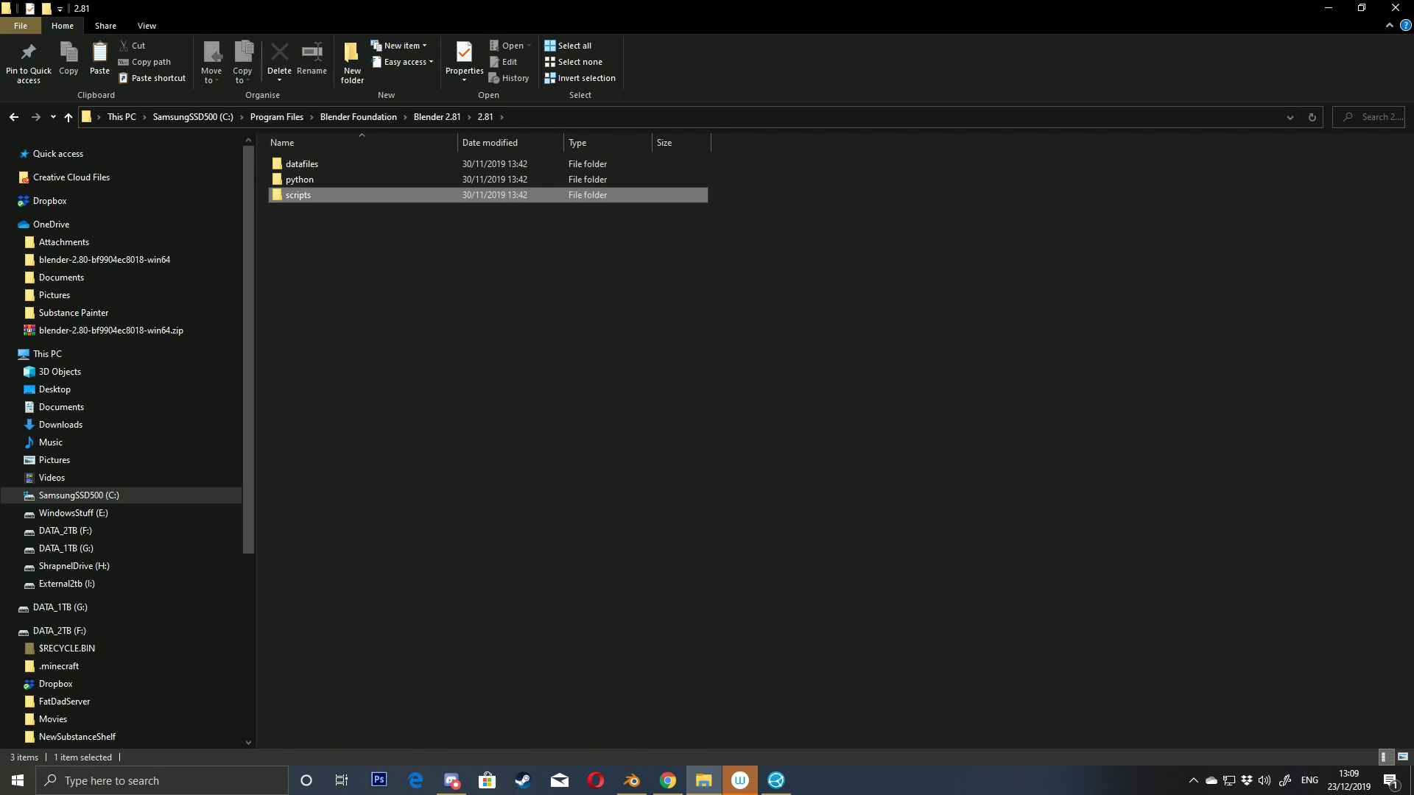
double_click(310, 194)
double_click(310, 164)
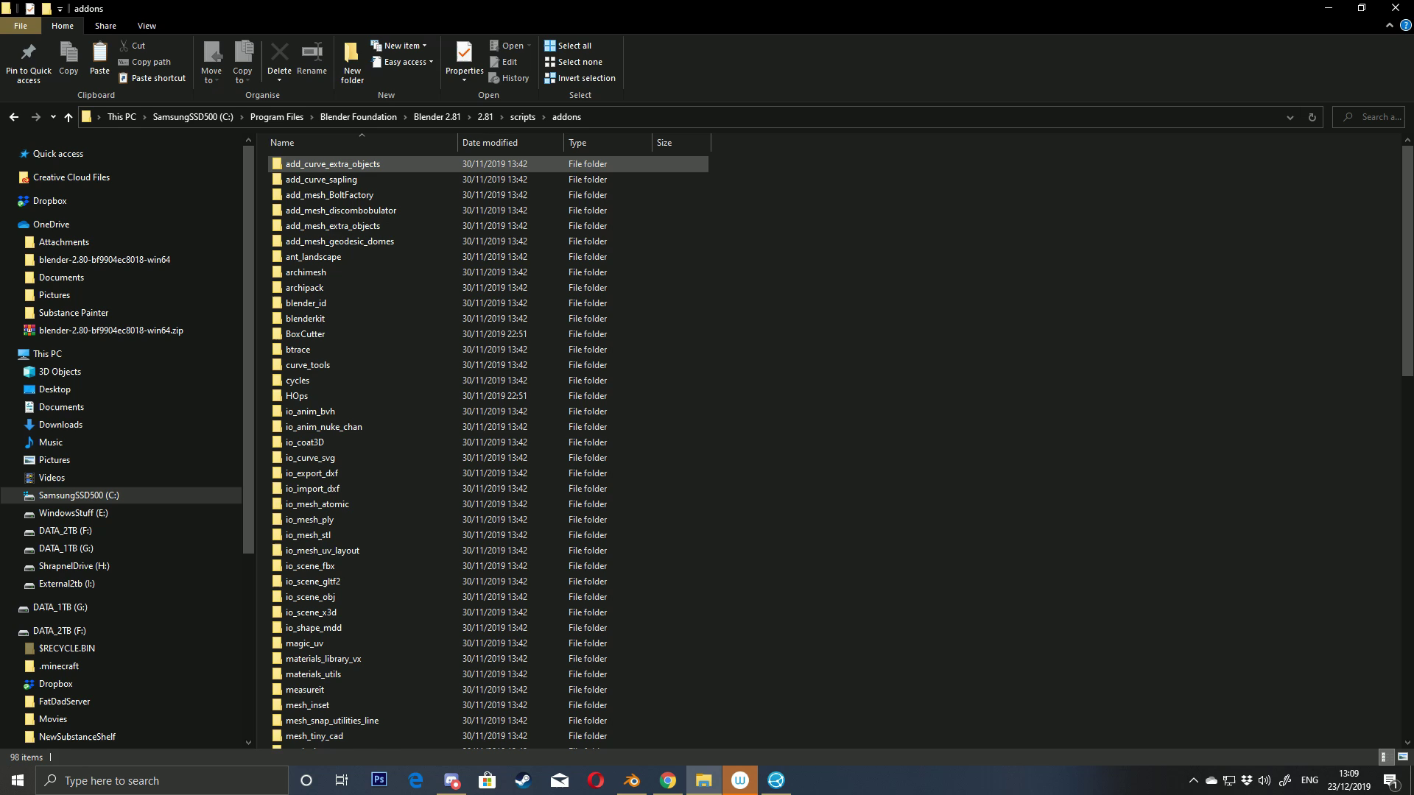
right_click(733, 301)
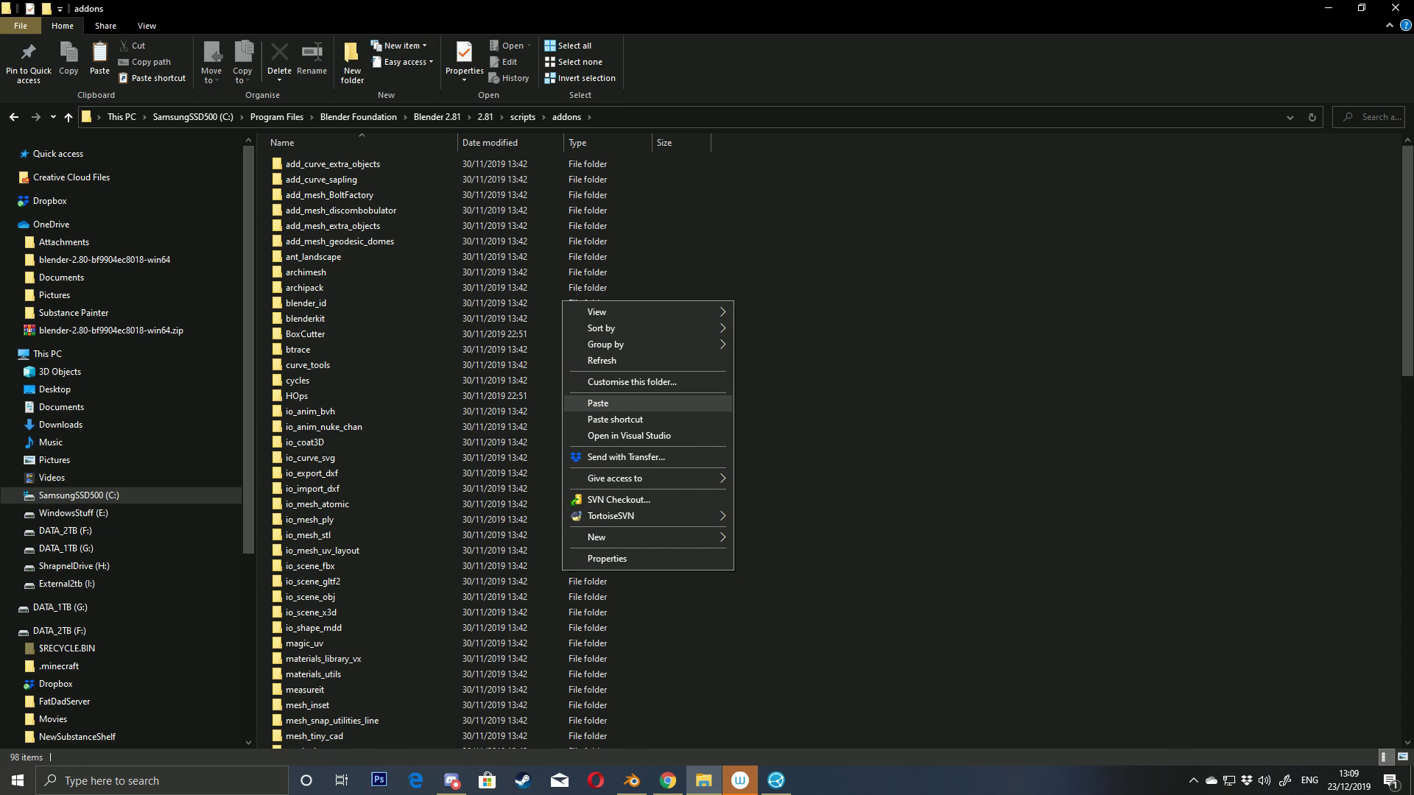
- Switch to Blender and search the add-ons in the preferences for "md3"
key("alt+Tab")
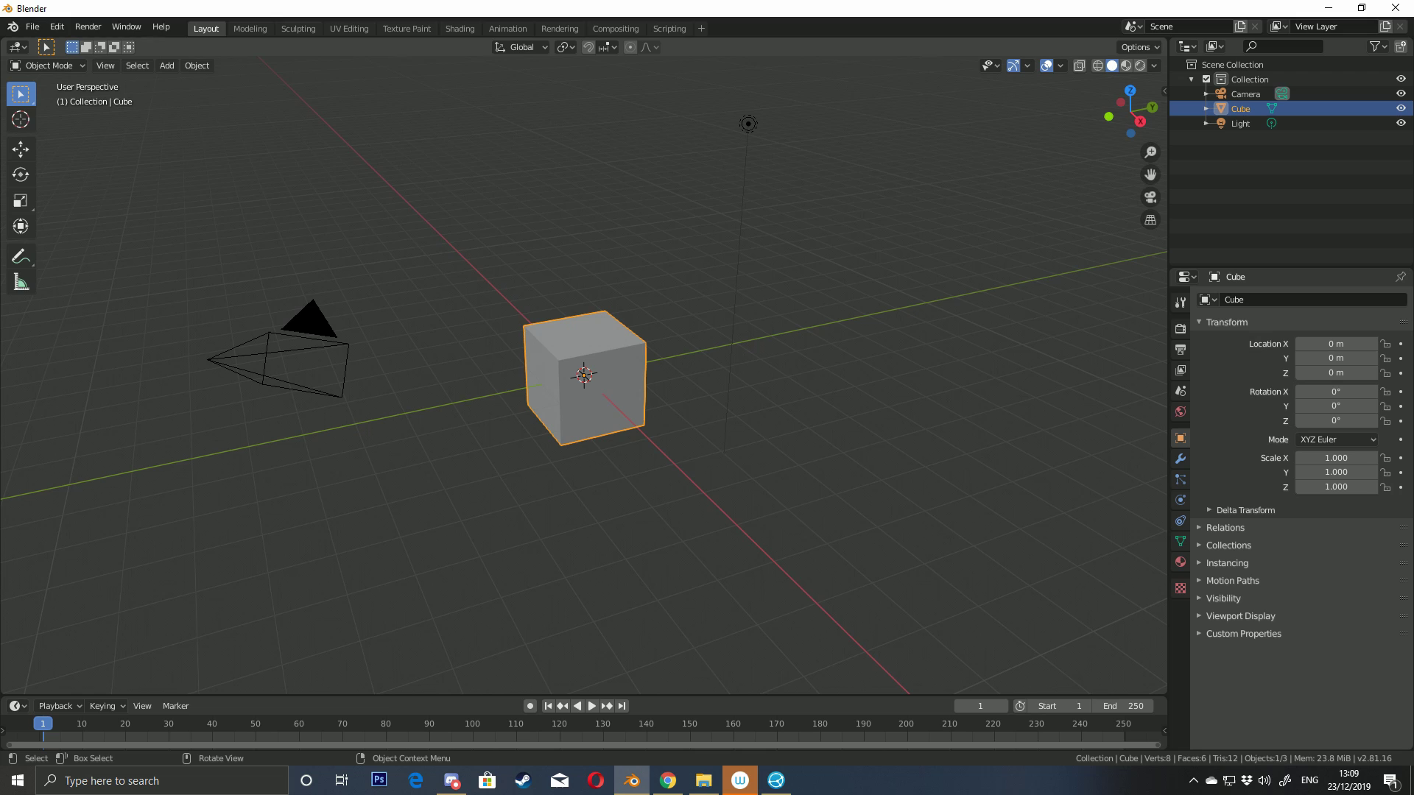
left_click(56, 27)
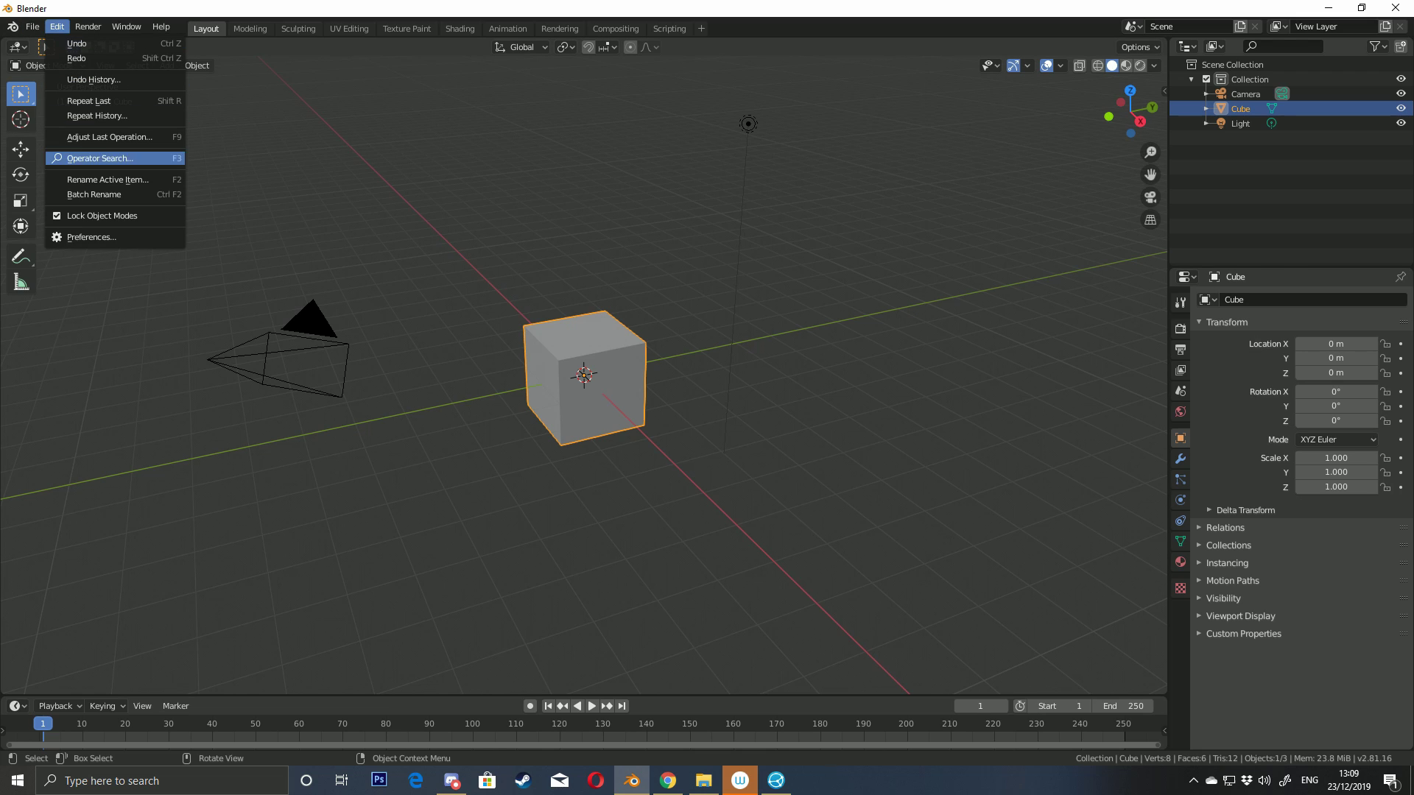
left_click(91, 237)
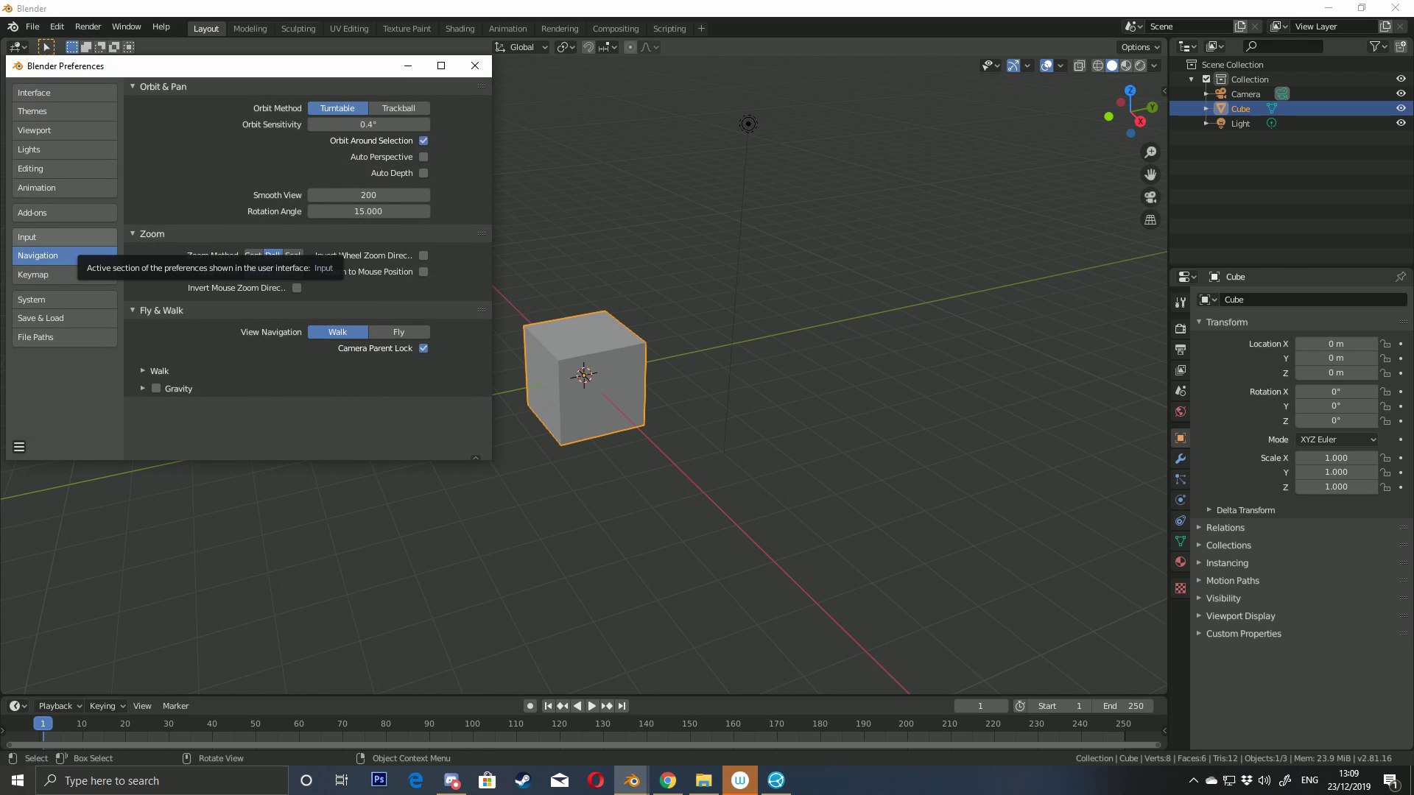
left_click(64, 213)
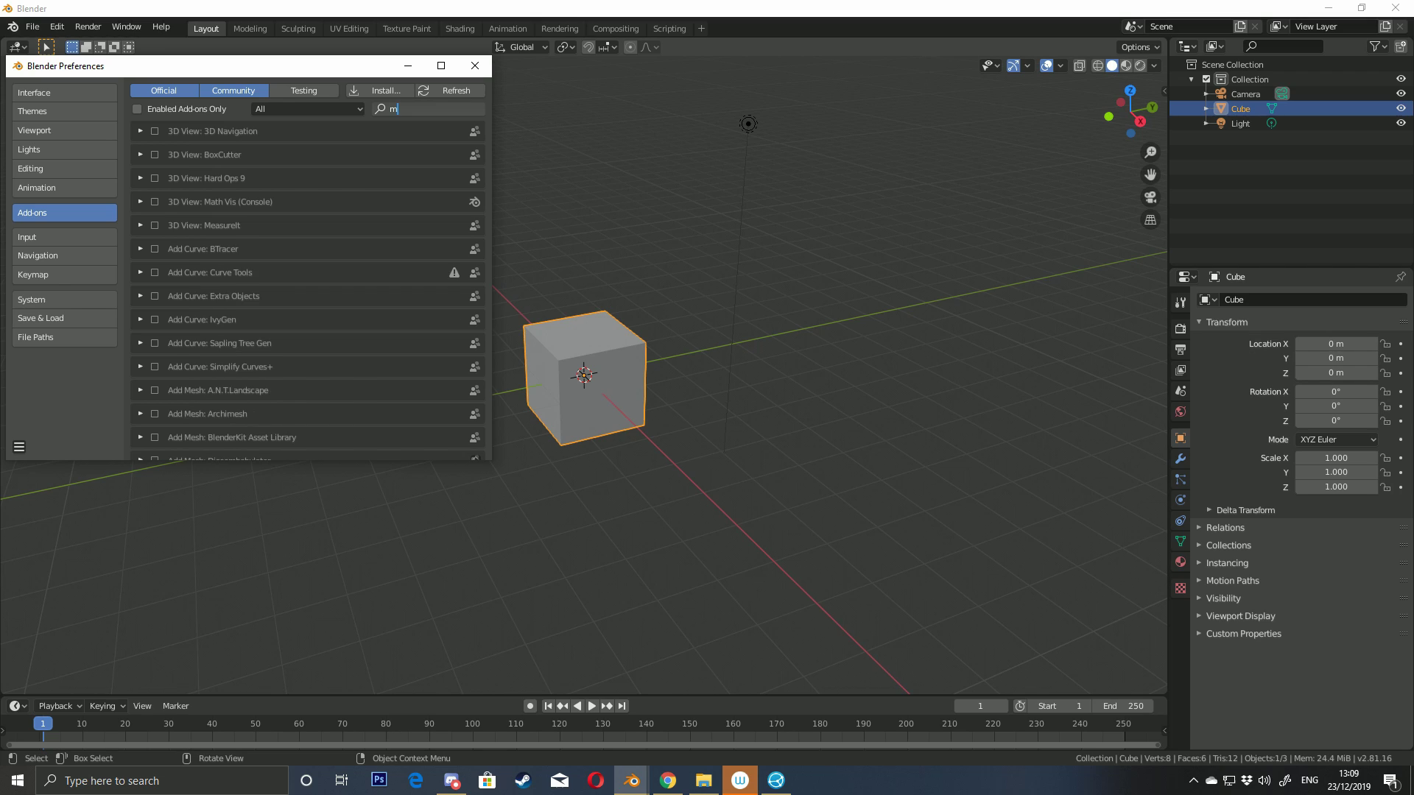
type("mde=")
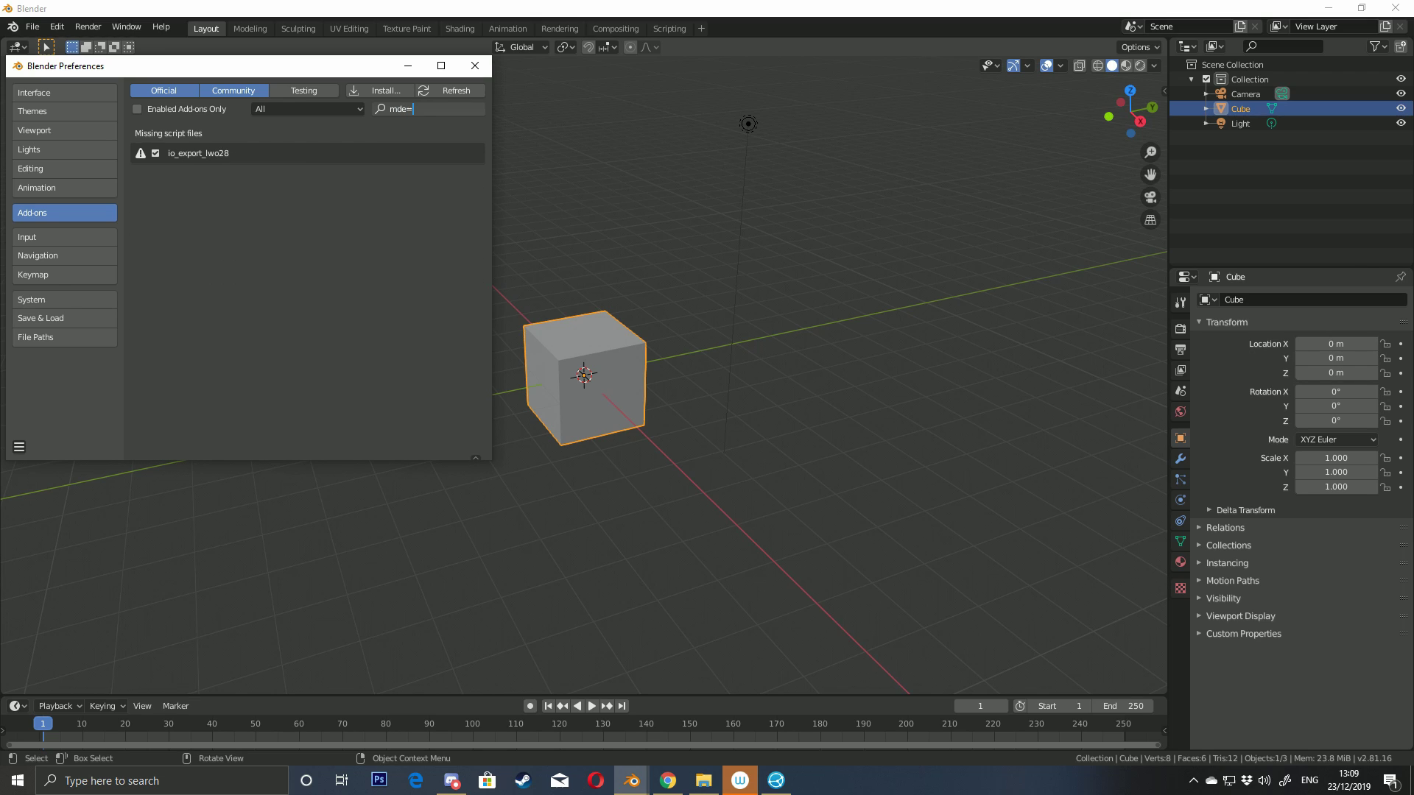
key("BackSpace")
key("BackSpace")
type("3")
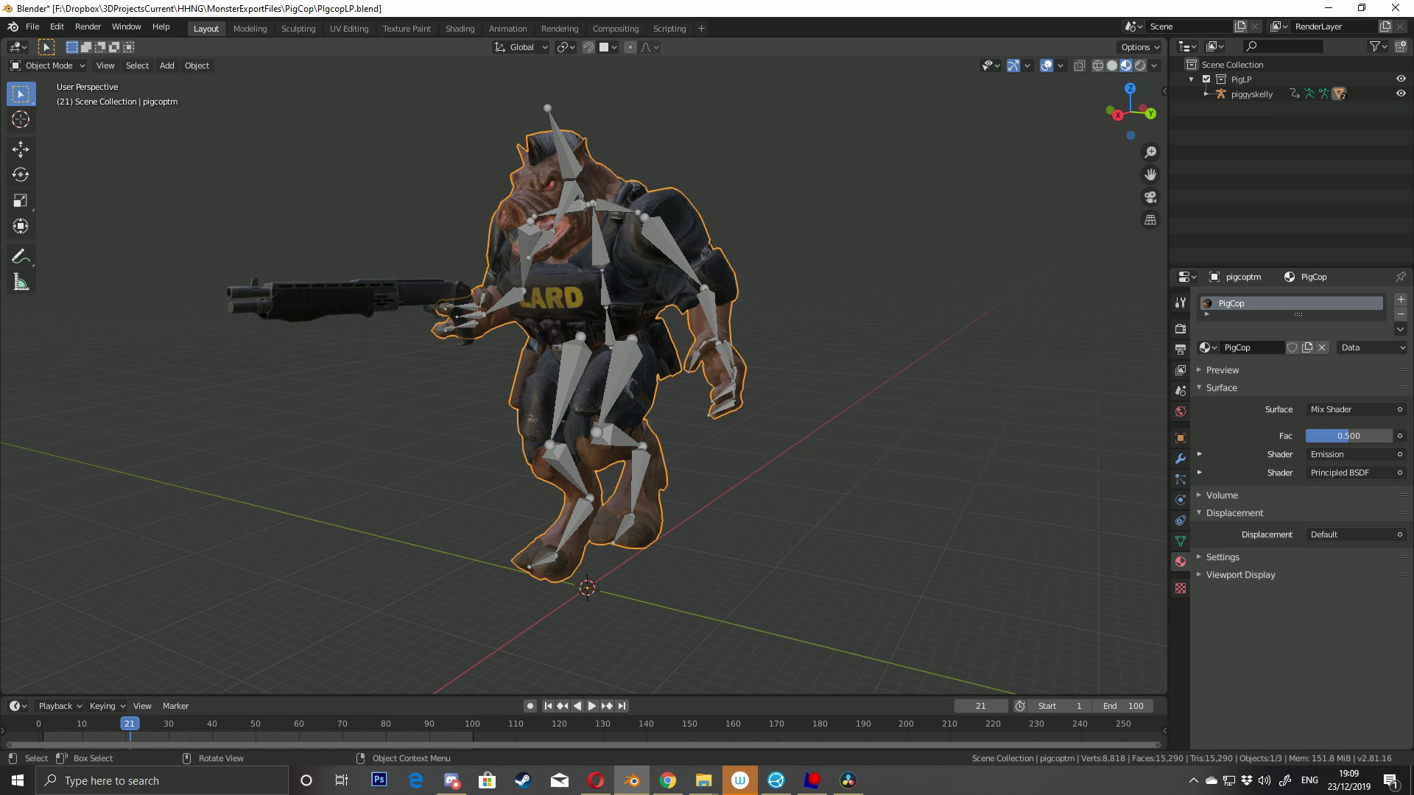
- Examine the parts of the pig cop model by selecting the Spas-12 shotgun, the body mesh and the piggyskelly armature in turn
left_click(353, 298)
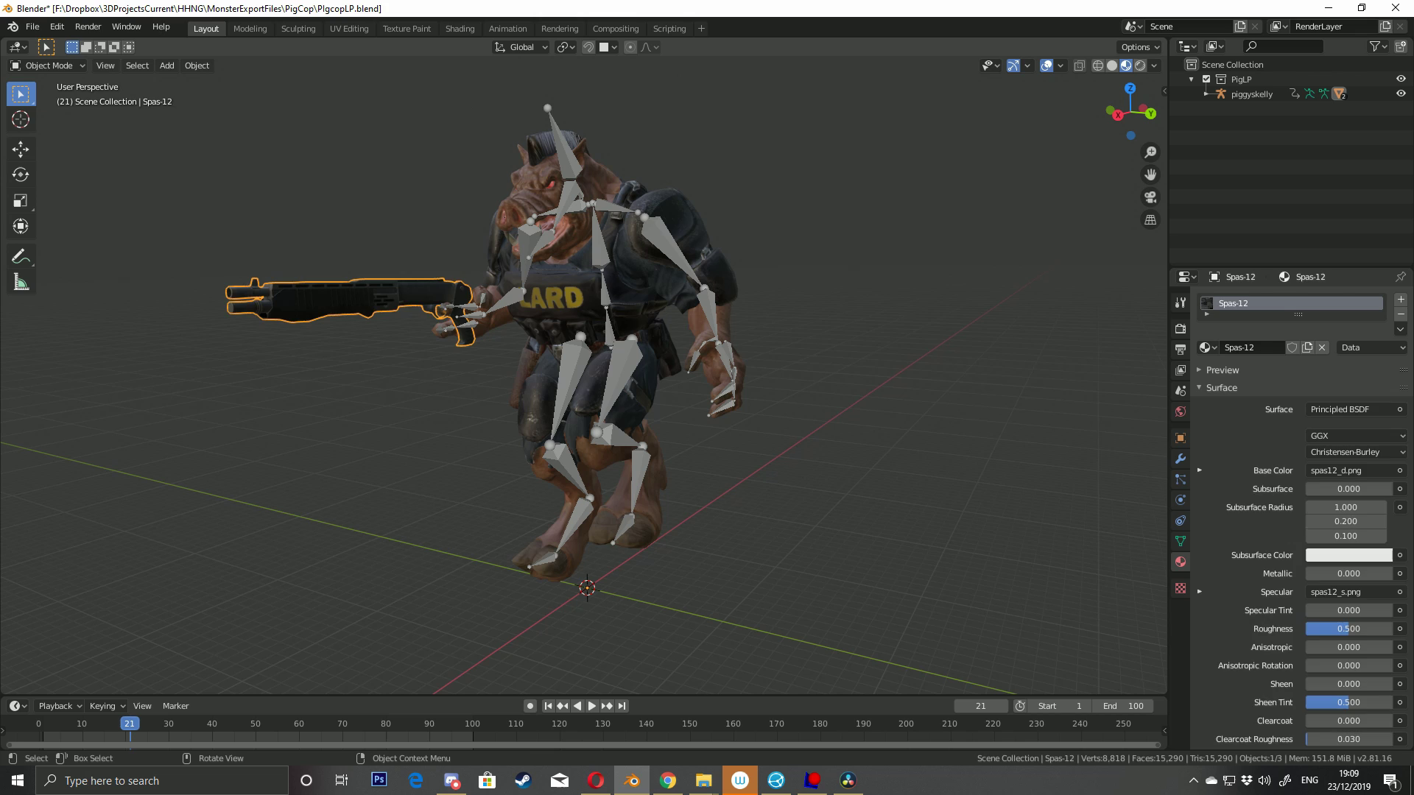
left_click(561, 296)
left_click(623, 372)
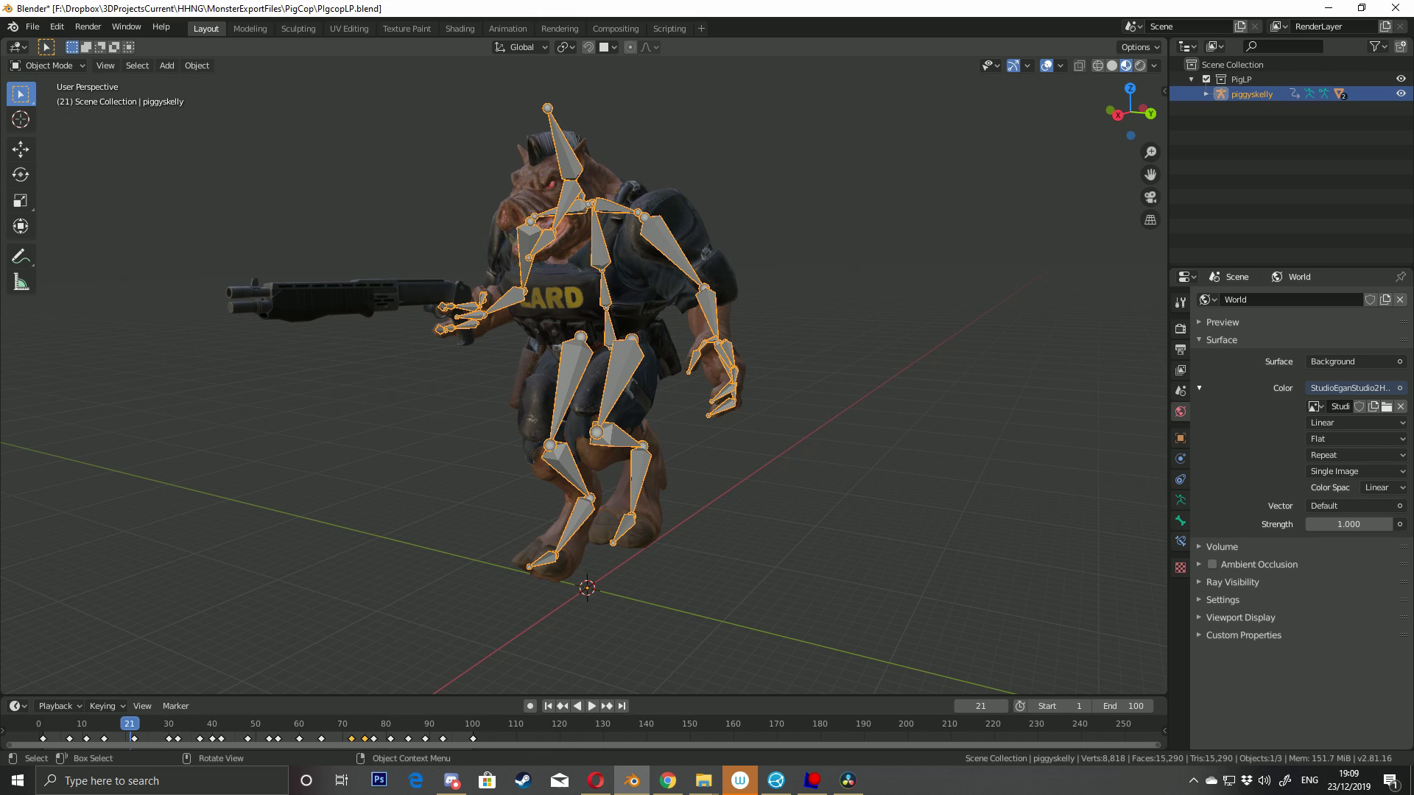
- Select the pig cop body mesh and examine its UV layout and geometry in the UV Editing workspace
mouse_move(622, 372)
middle_mouse_down()
mouse_move(693, 374)
mouse_move(638, 377)
middle_mouse_up()
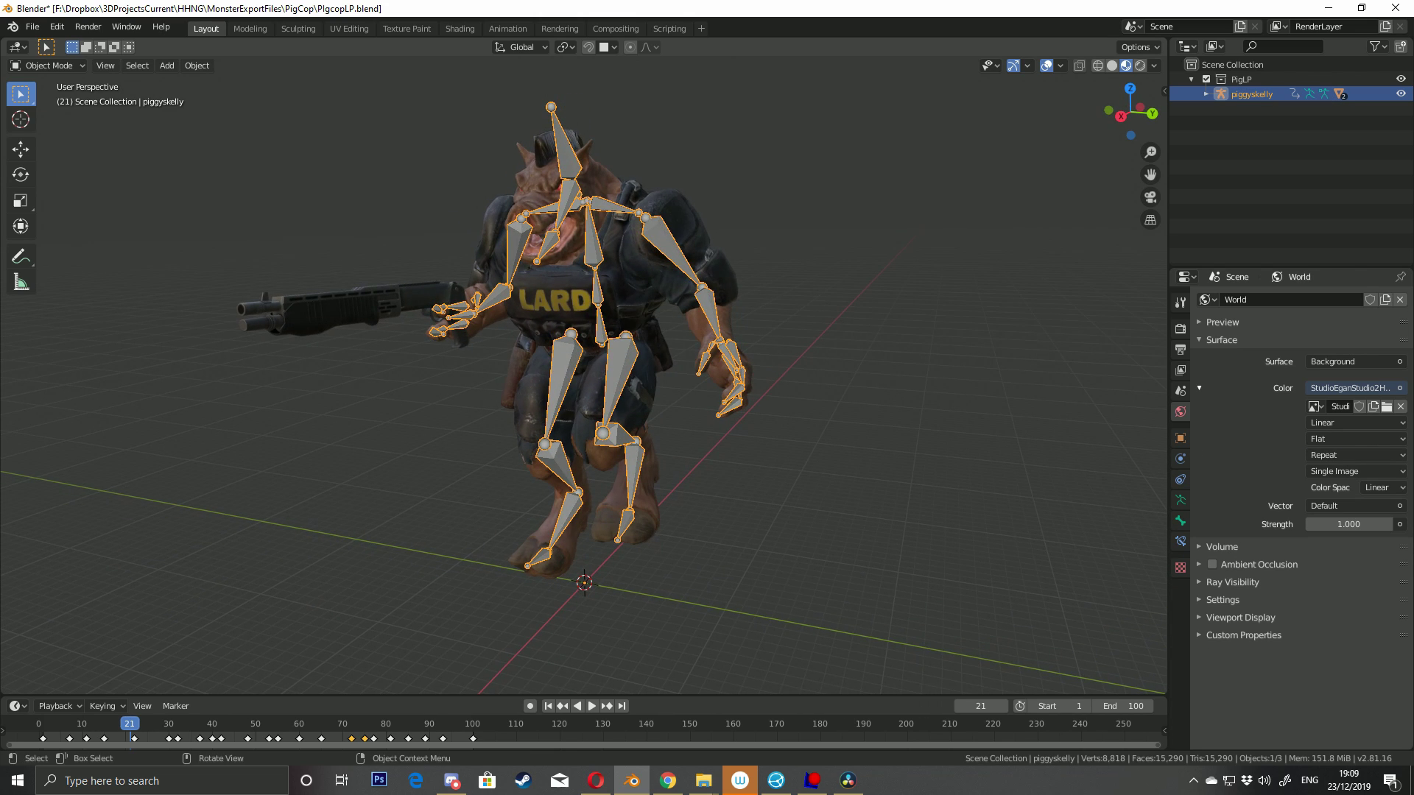
mouse_move(578, 297)
middle_mouse_down()
mouse_move(648, 299)
mouse_move(598, 299)
middle_mouse_up()
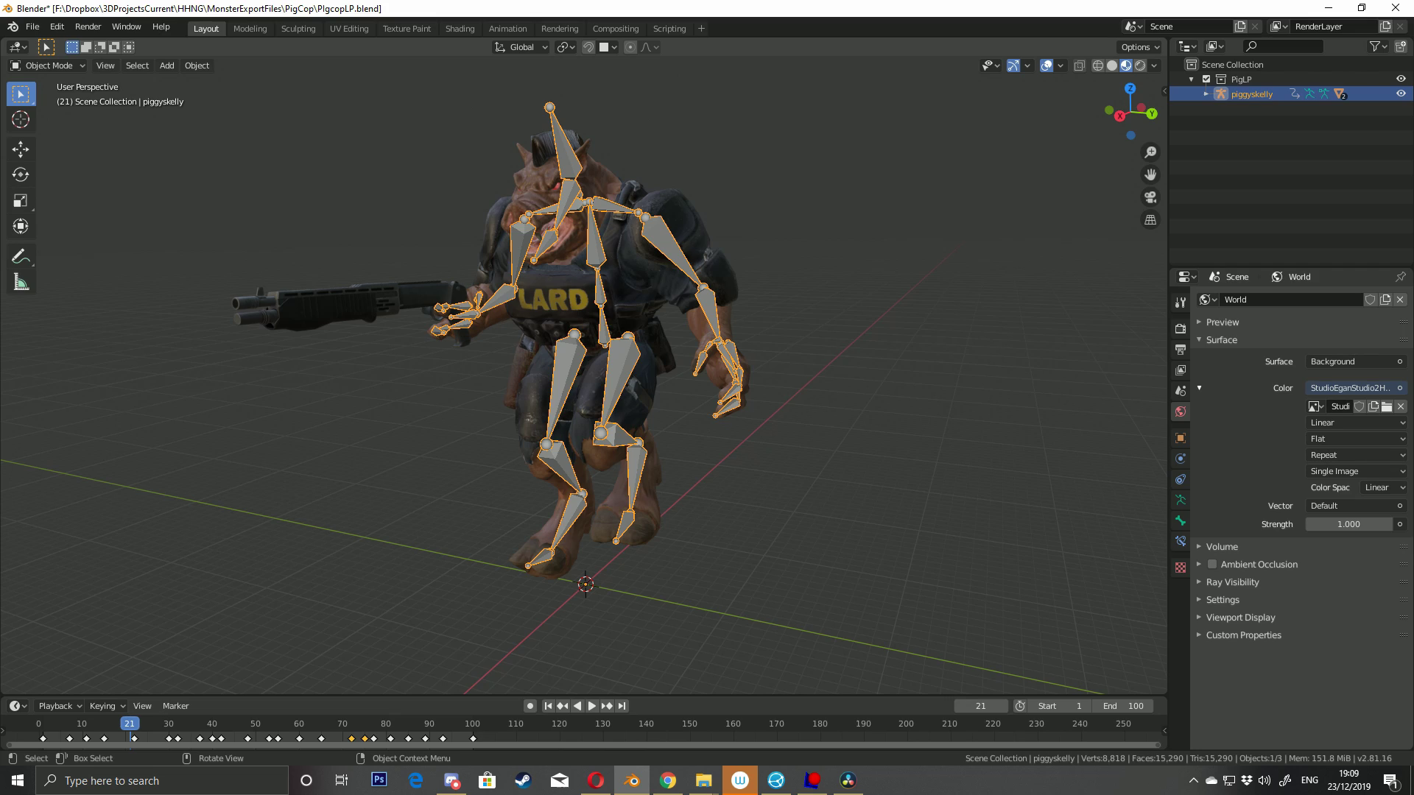
mouse_move(584, 298)
middle_mouse_down()
mouse_move(639, 299)
mouse_move(567, 298)
mouse_move(600, 298)
mouse_move(595, 331)
mouse_move(595, 294)
mouse_move(595, 318)
middle_mouse_up()
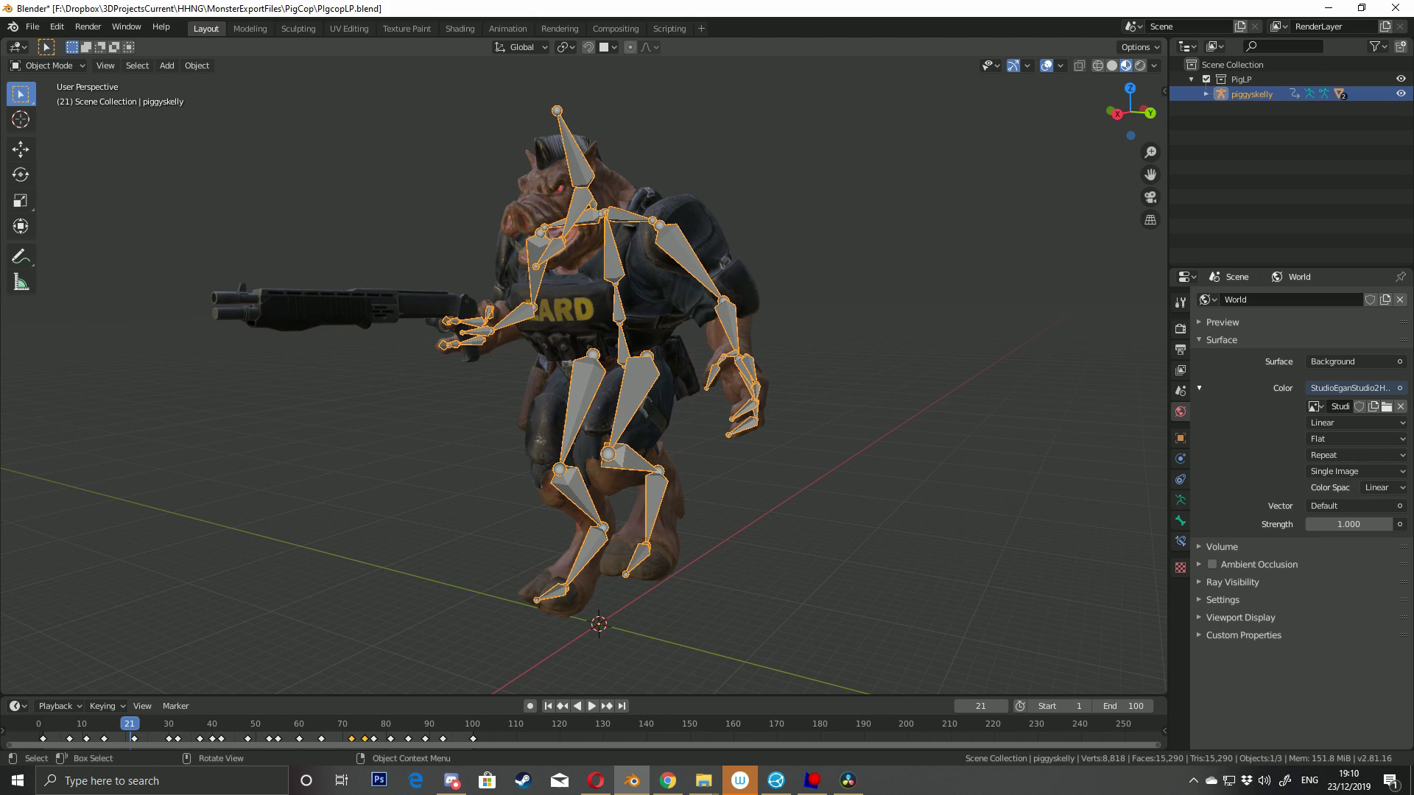
left_click(581, 298)
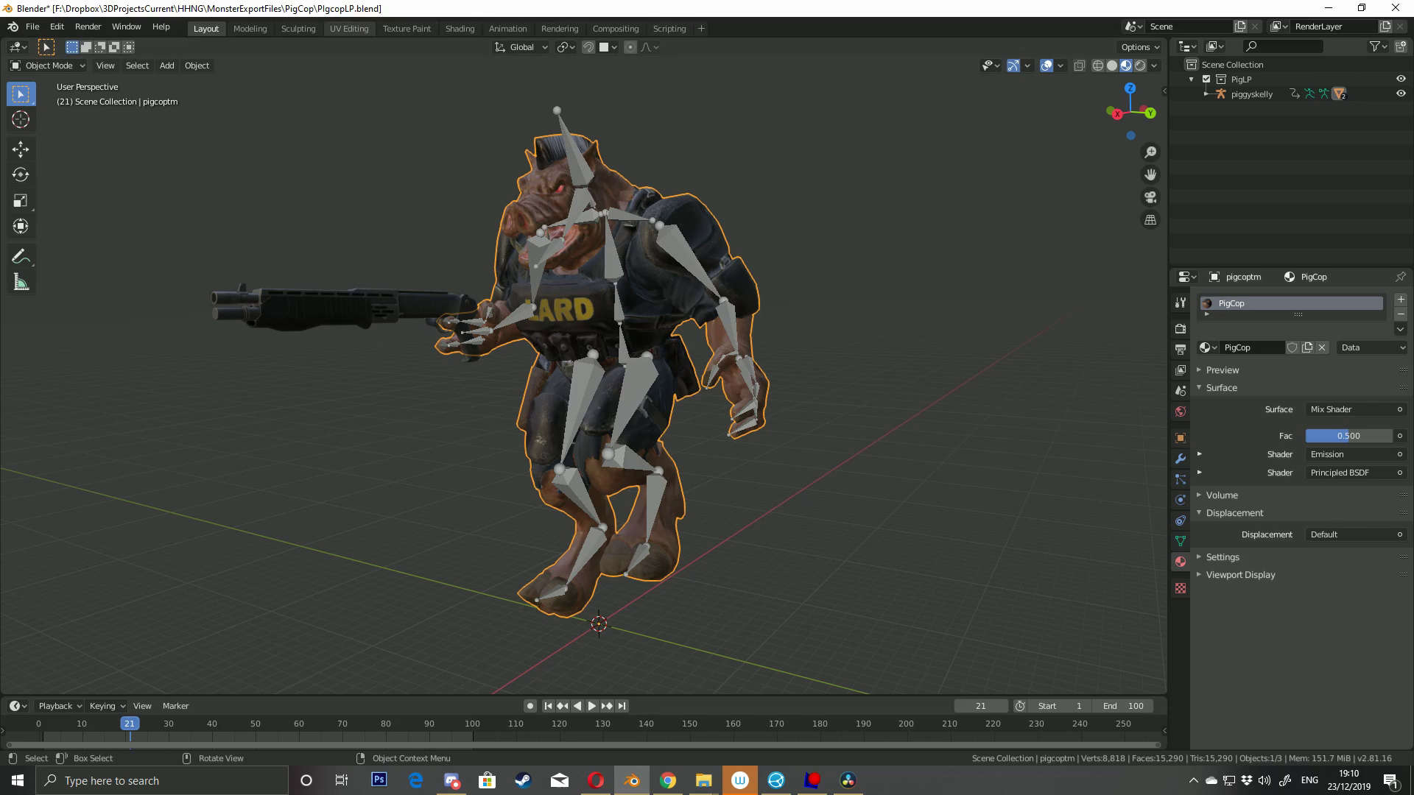
left_click(349, 28)
middle_click_drag(884, 442, 1085, 460)
scroll(294, 412, "down", 1)
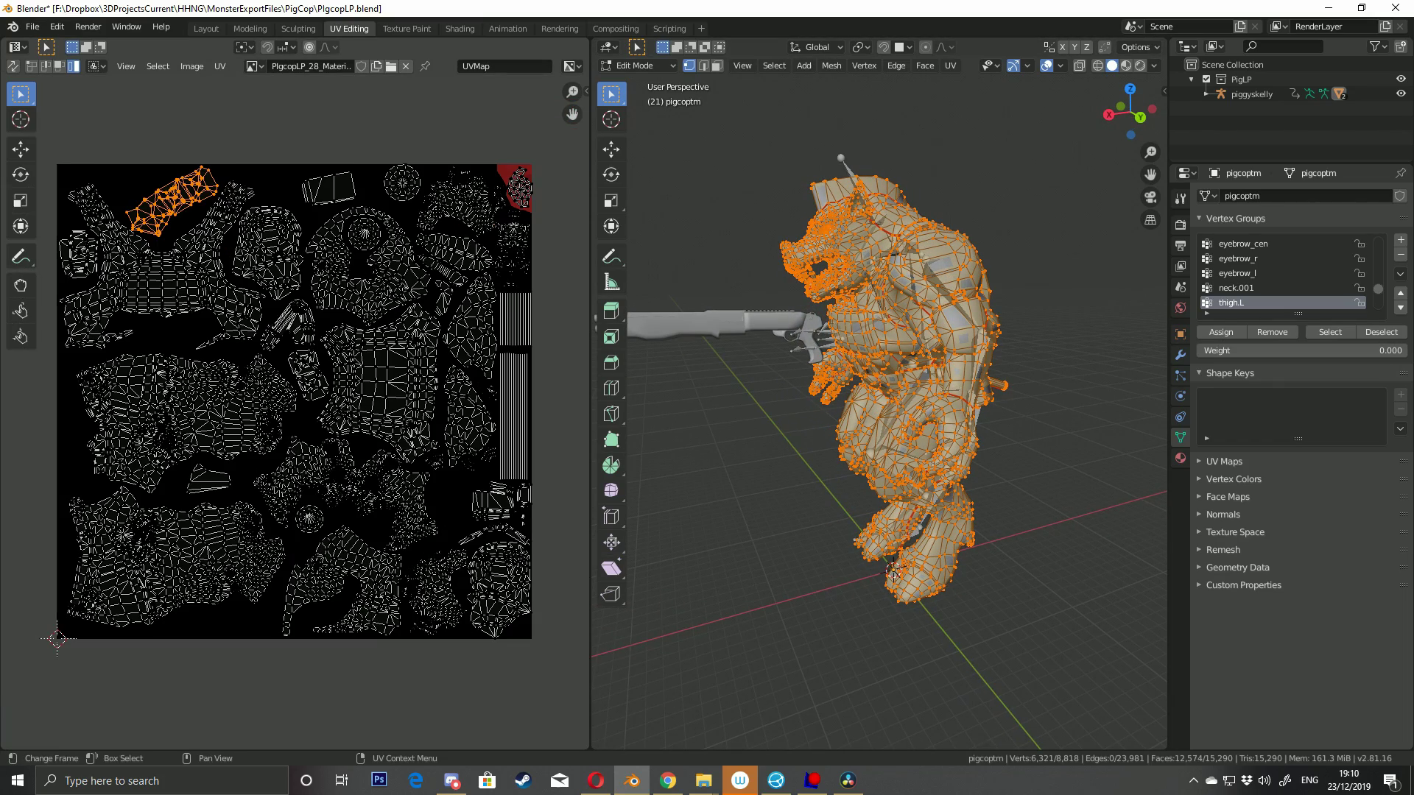
scroll(295, 412, "up", 1)
scroll(294, 412, "down", 1)
middle_click_drag(884, 442, 722, 439)
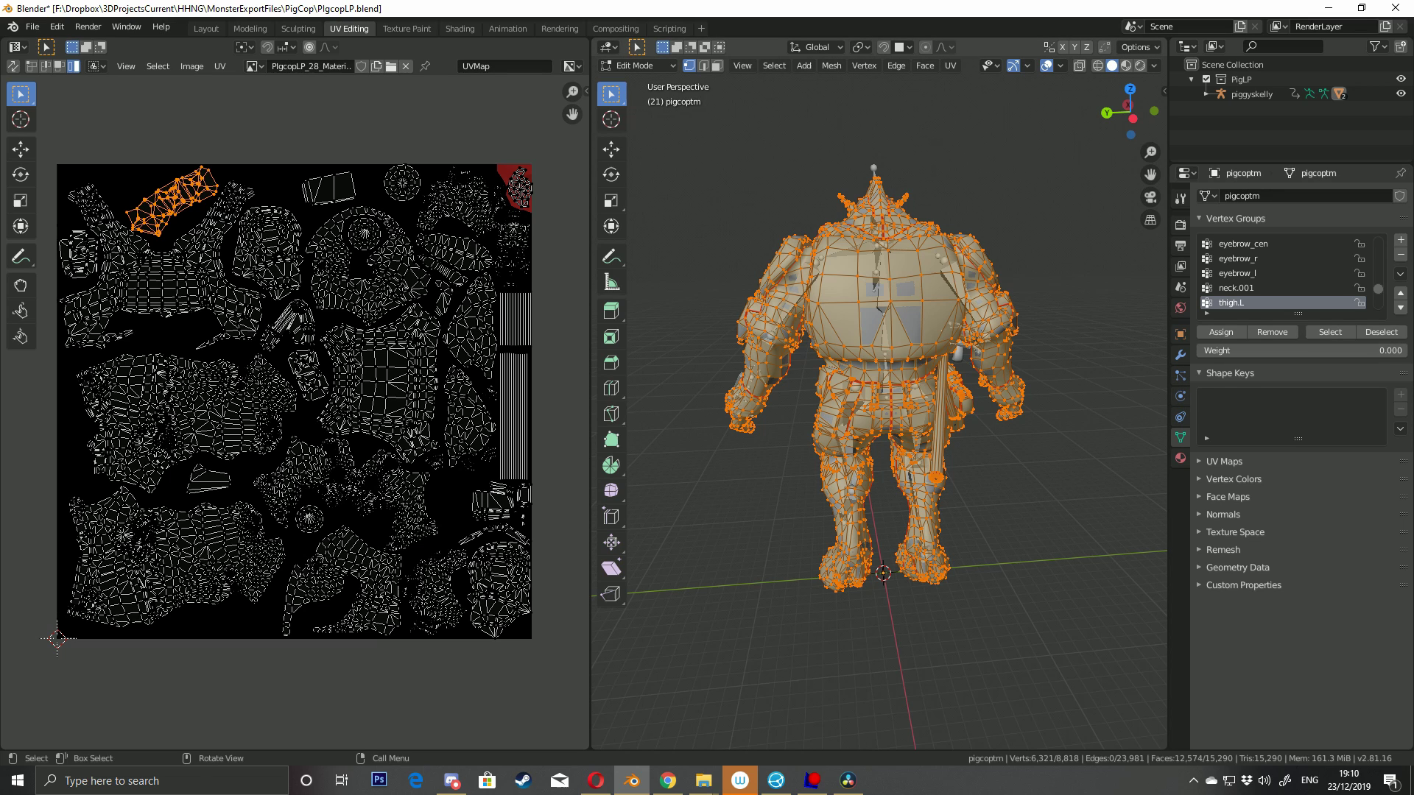
- Return the body mesh to Object Mode and inspect its Armature and Triangulate modifiers, ending in the Layout workspace
left_click(1180, 355)
key("Tab")
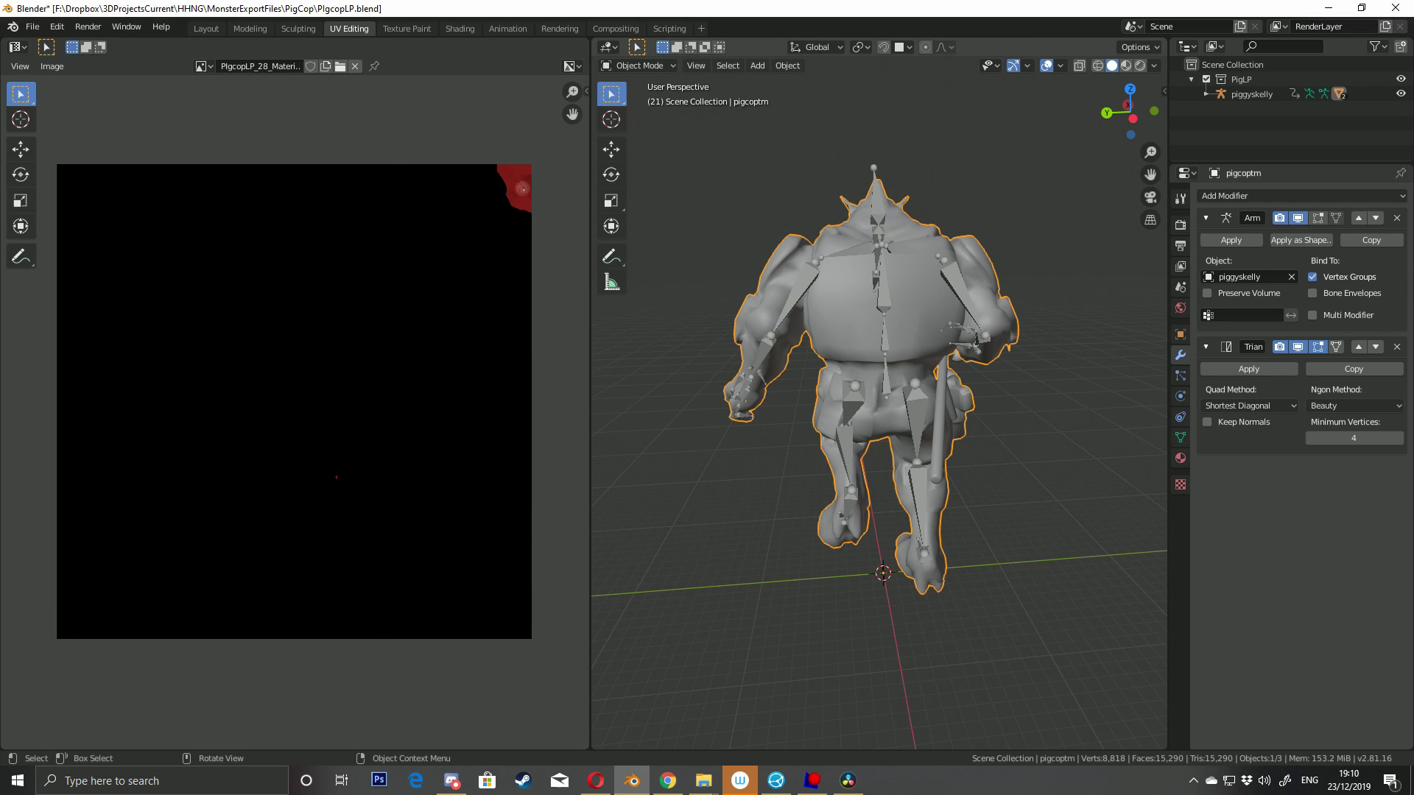
middle_click_drag(781, 354, 944, 351)
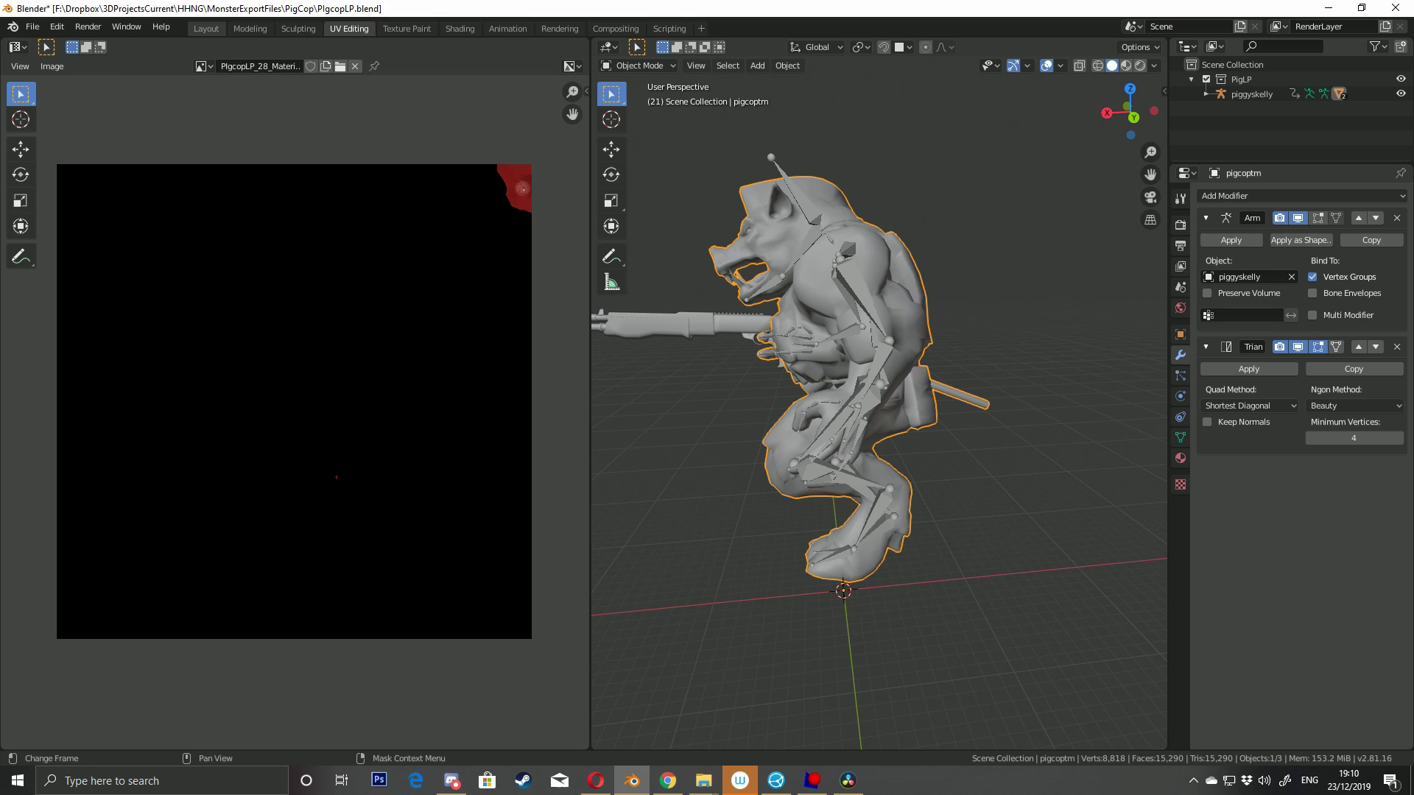
left_click(206, 28)
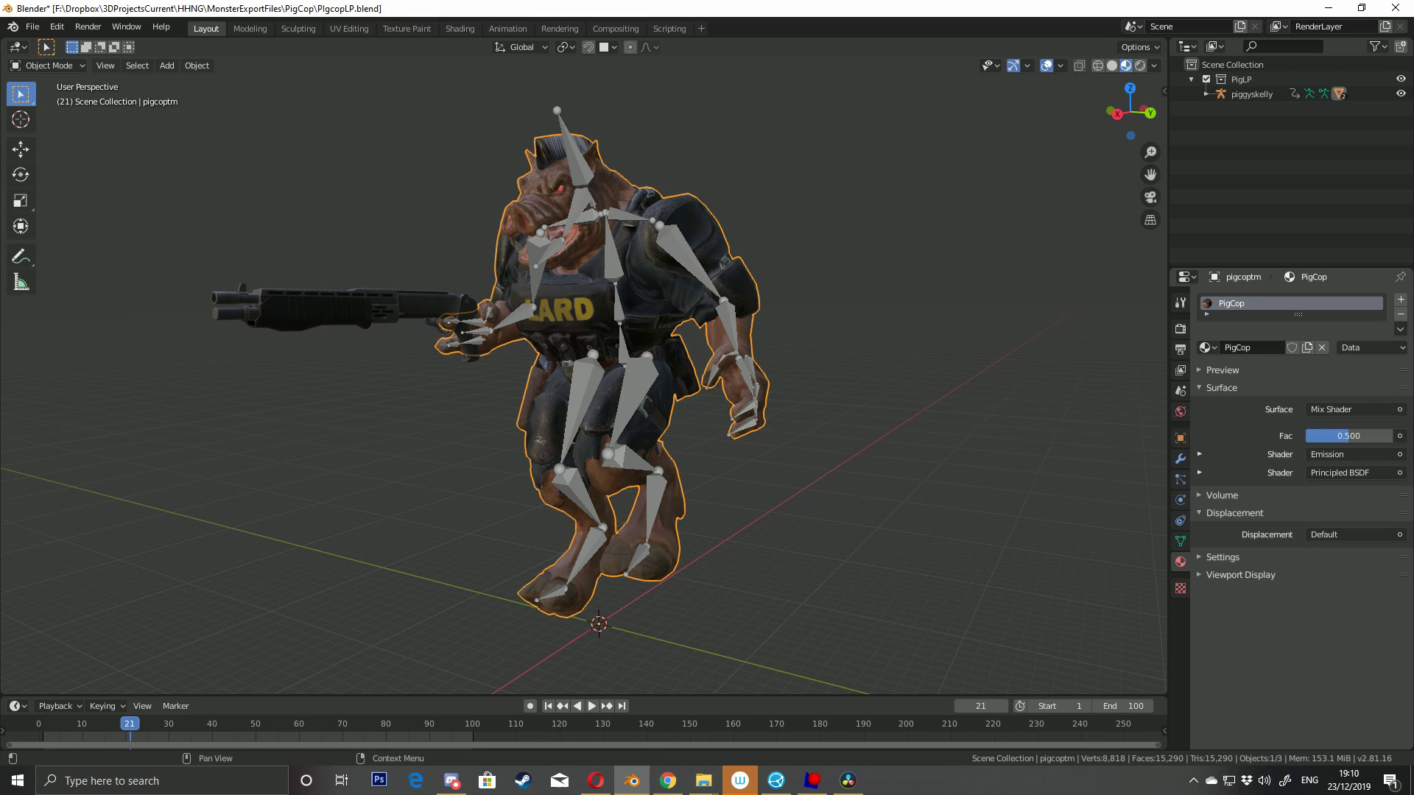
left_click(1180, 457)
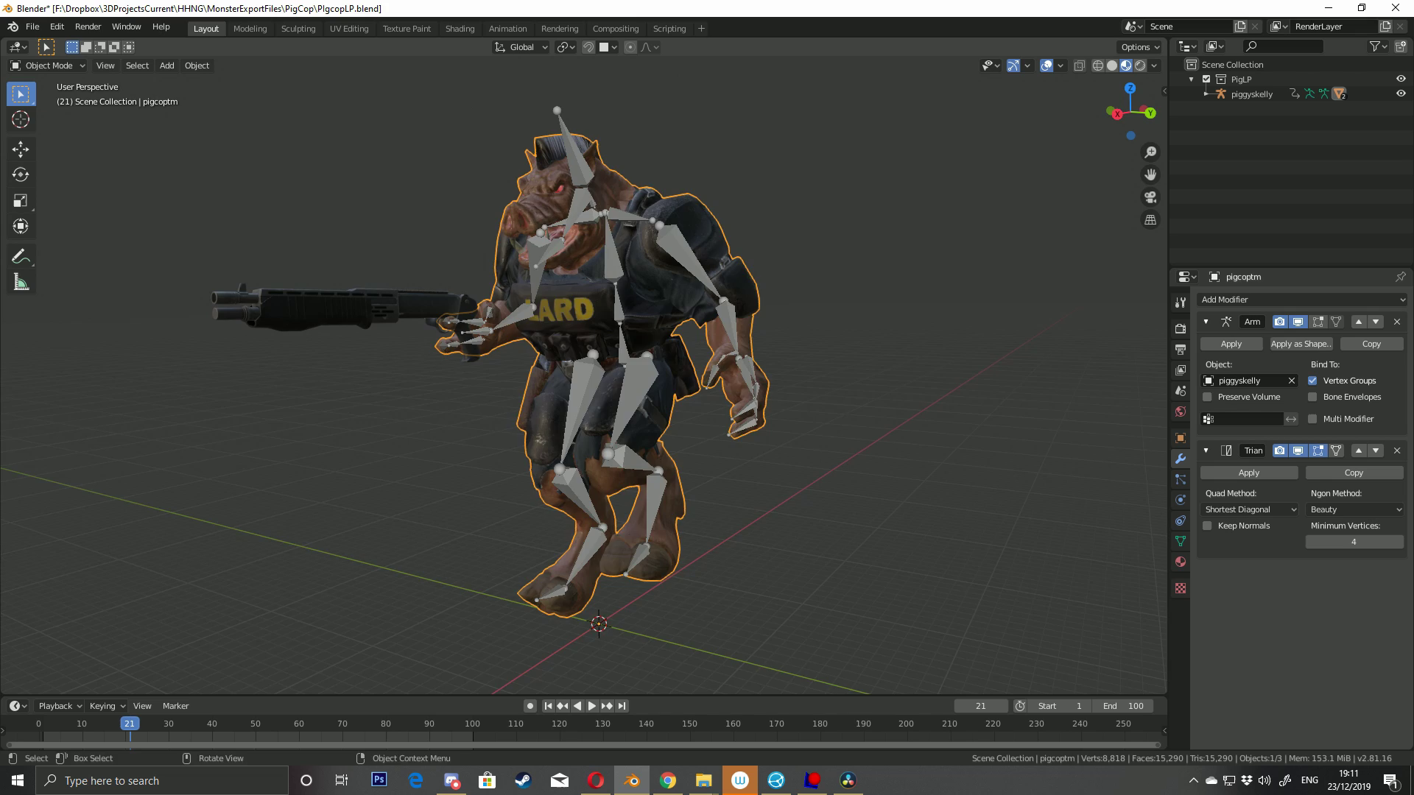
middle_click_drag(773, 368, 825, 364)
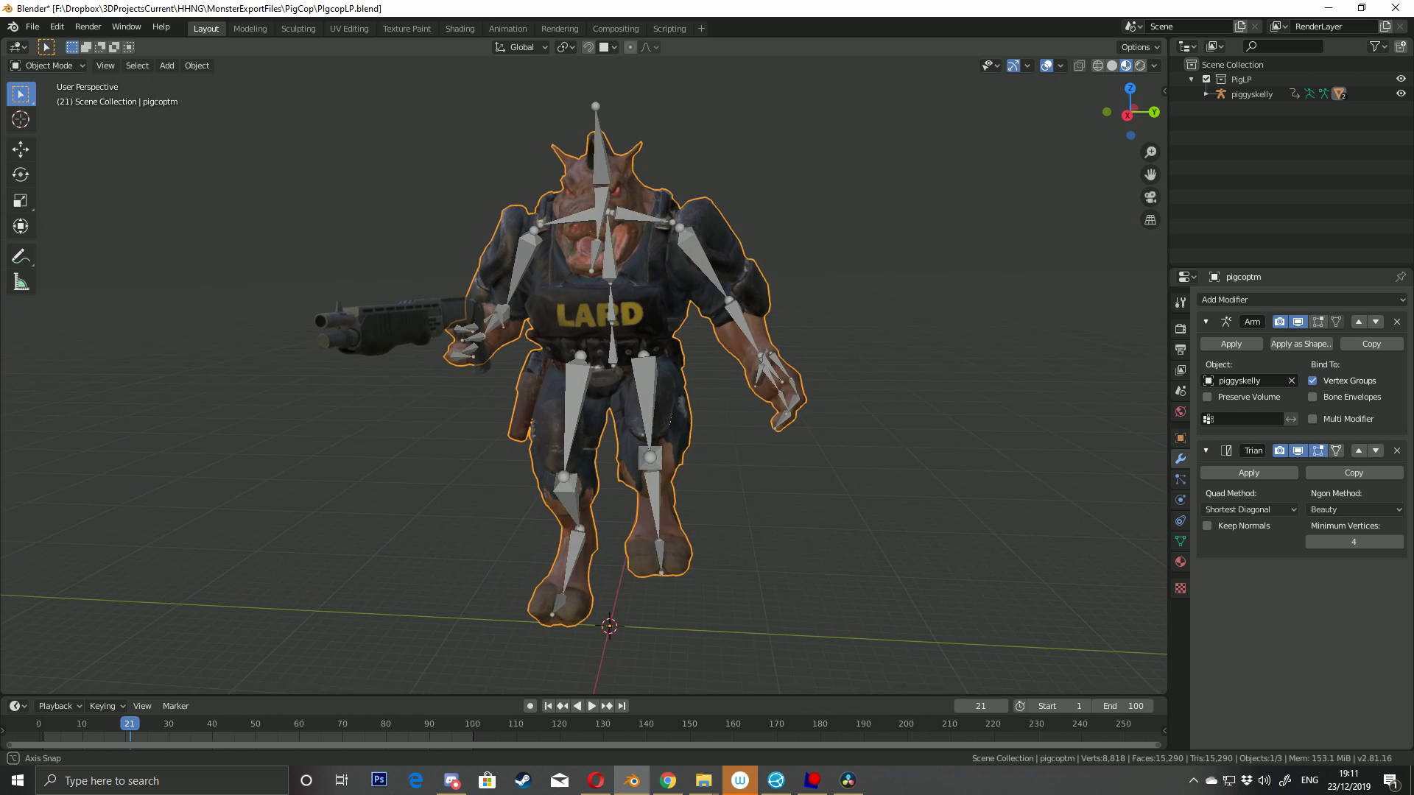
middle_click_drag(619, 369, 574, 361)
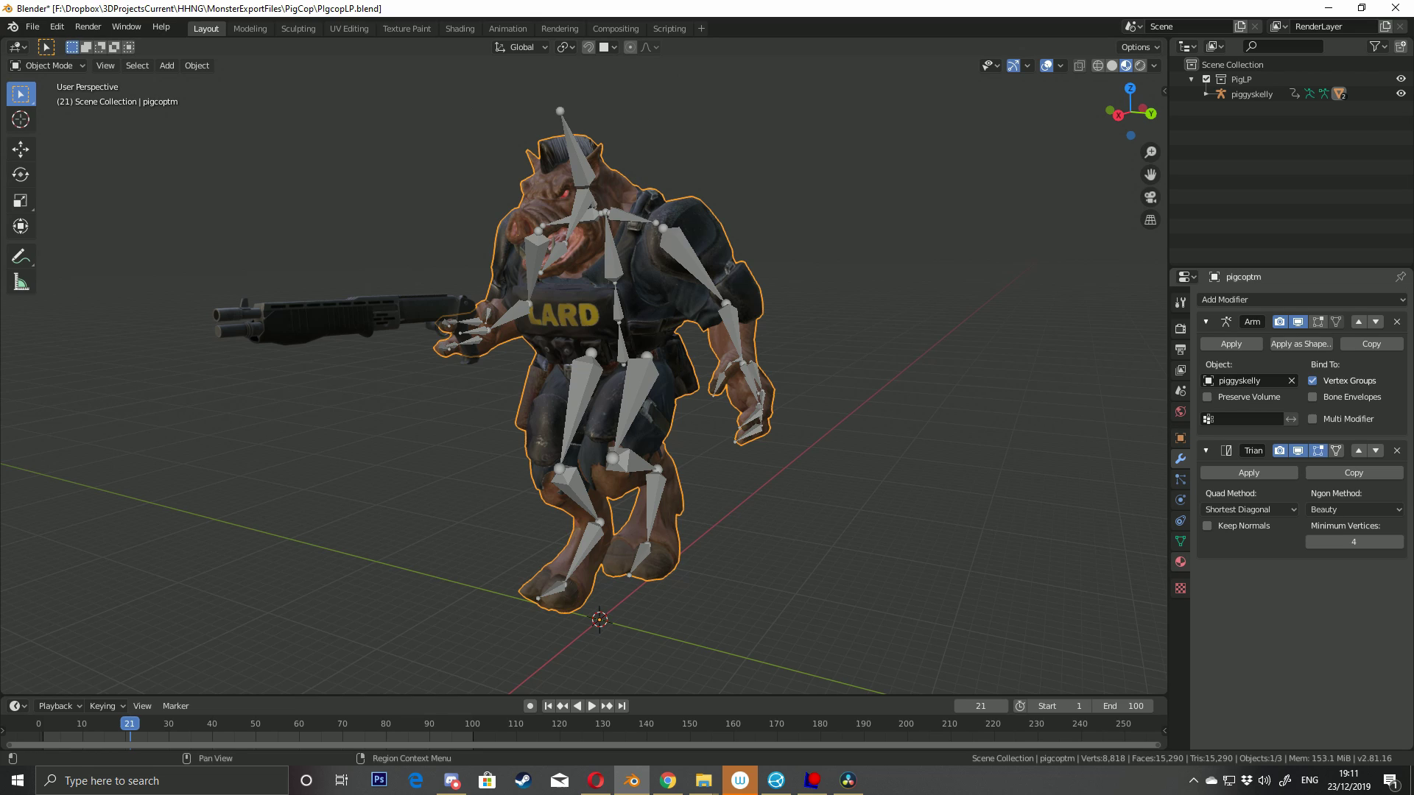
- Inspect the materials assigned to the body mesh and the Spas-12 shotgun, ending with the body mesh selected
left_click(1180, 562)
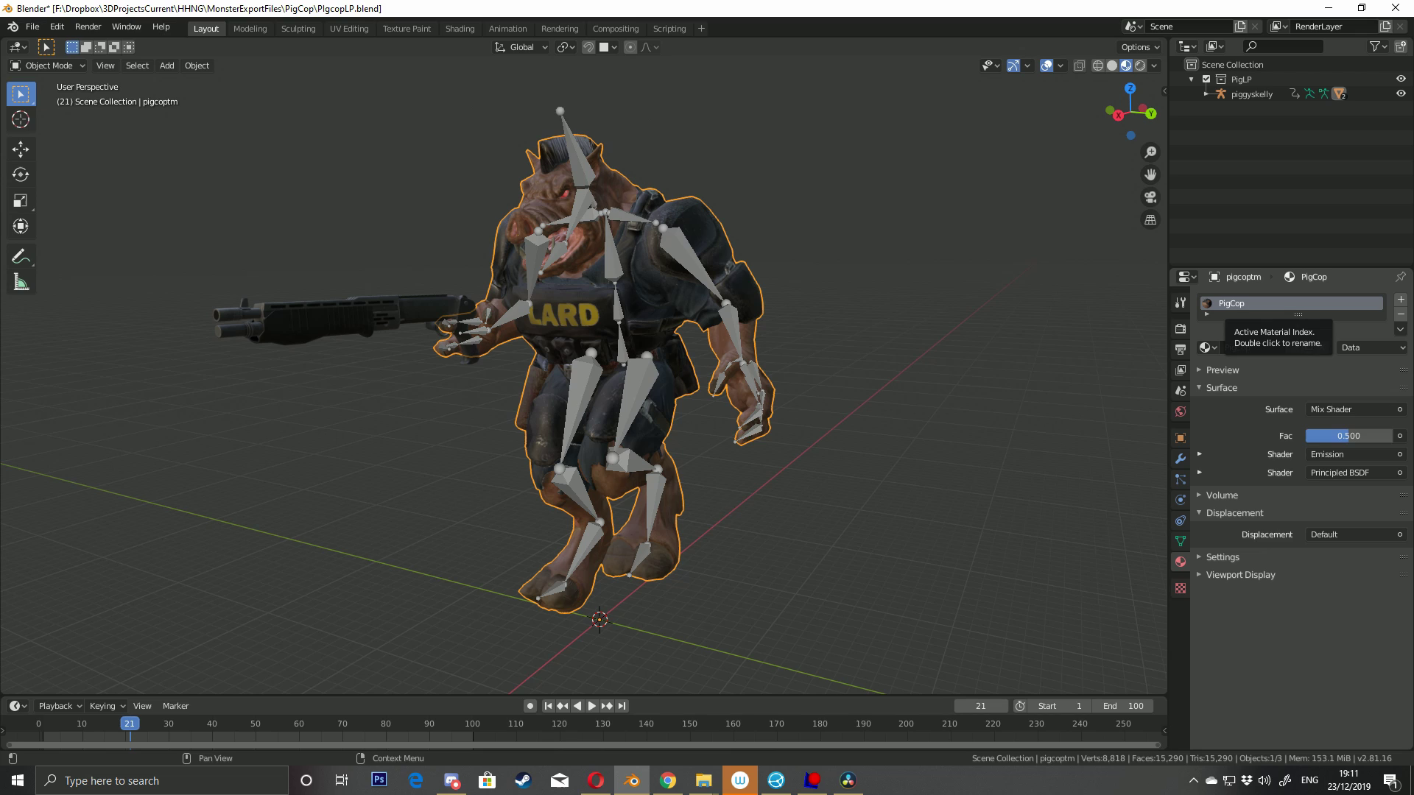
left_click(339, 321)
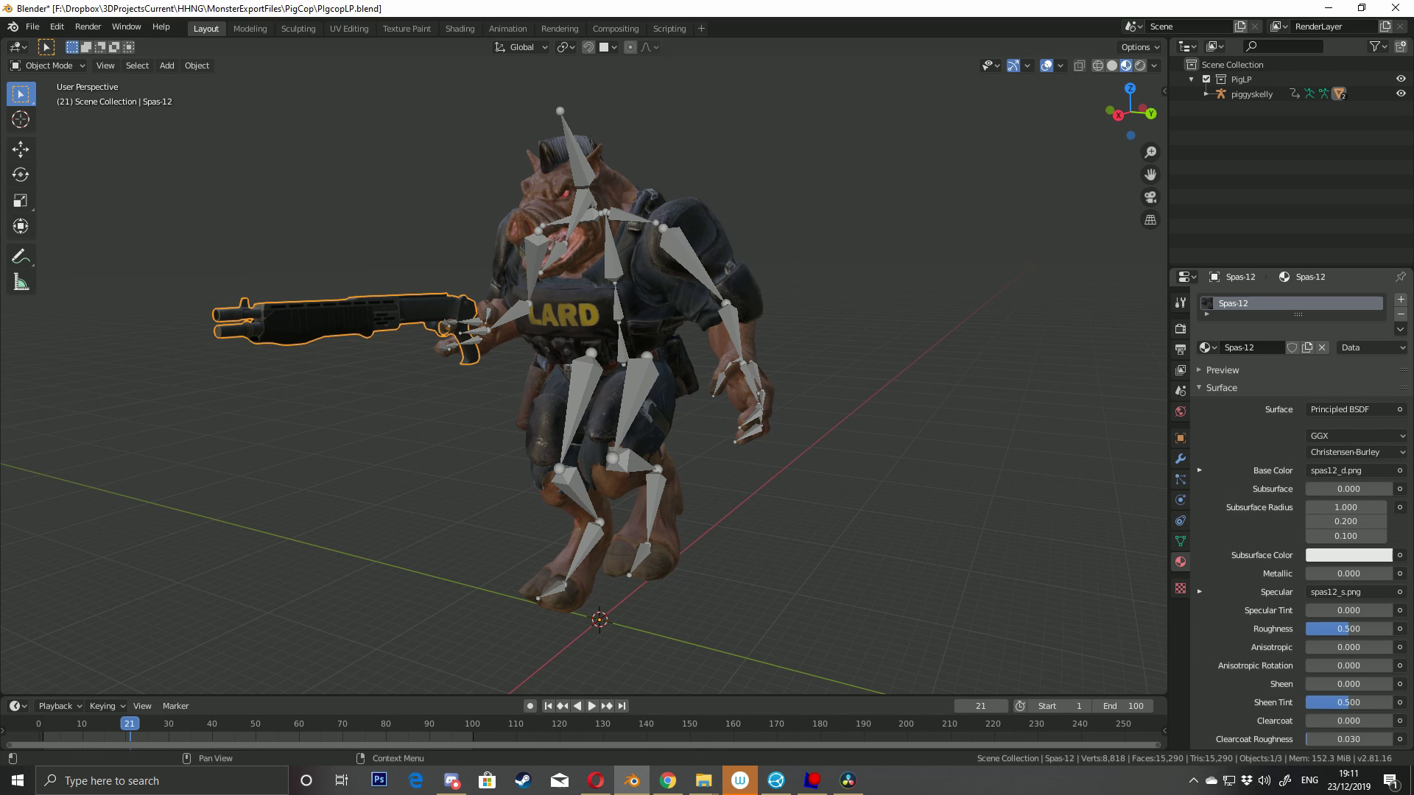
left_click(662, 295)
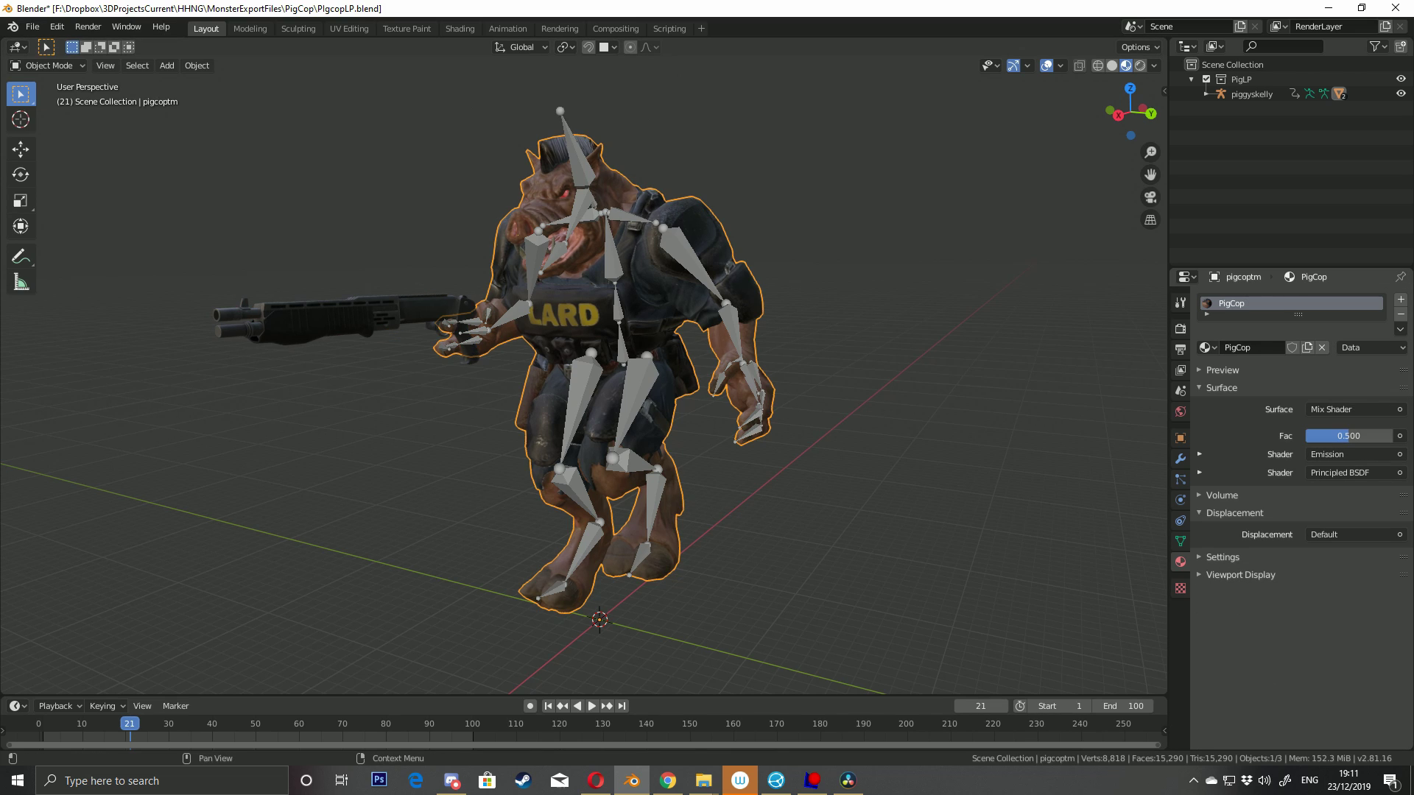
middle_click_drag(589, 368, 133, 368)
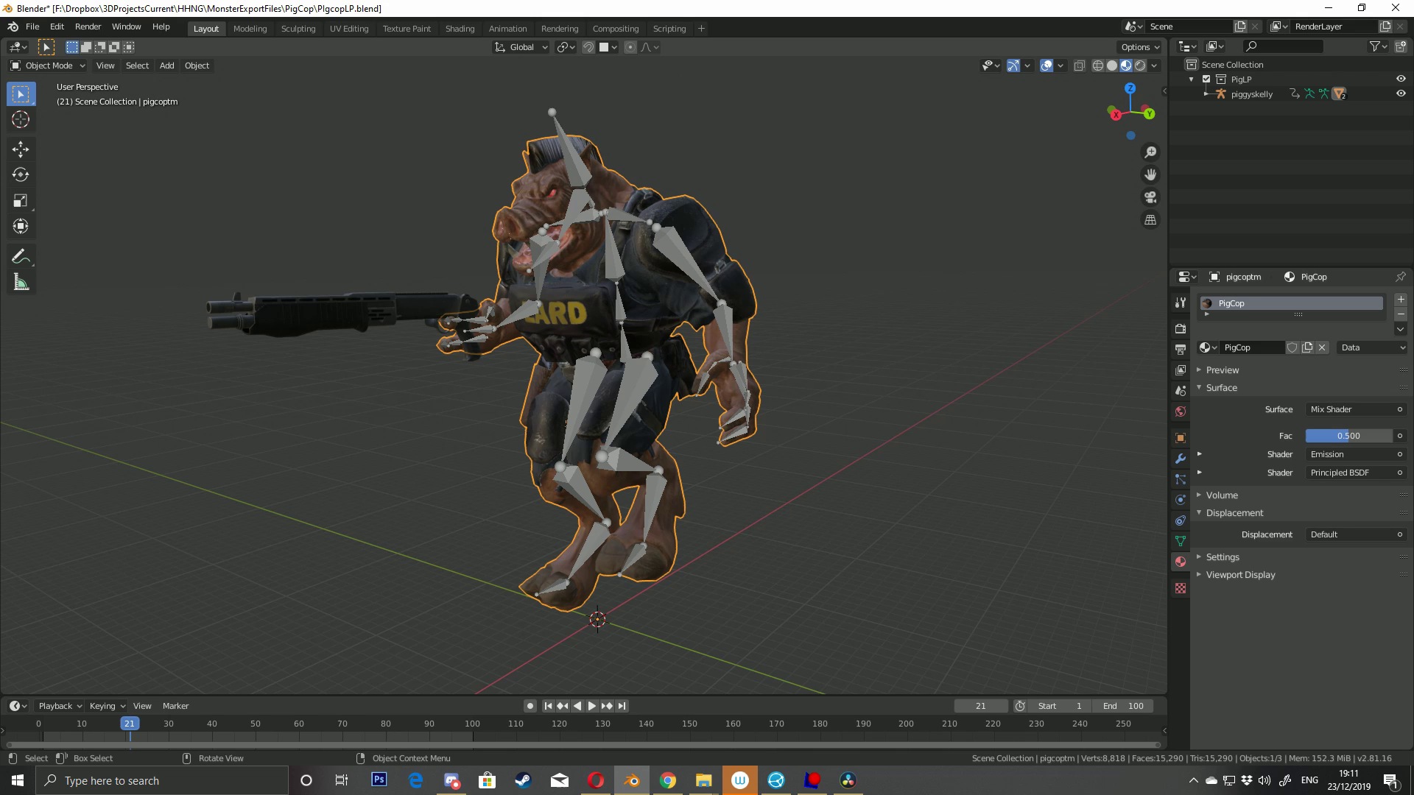
mouse_move(589, 368)
middle_mouse_down()
mouse_move(640, 366)
mouse_move(610, 369)
middle_mouse_up()
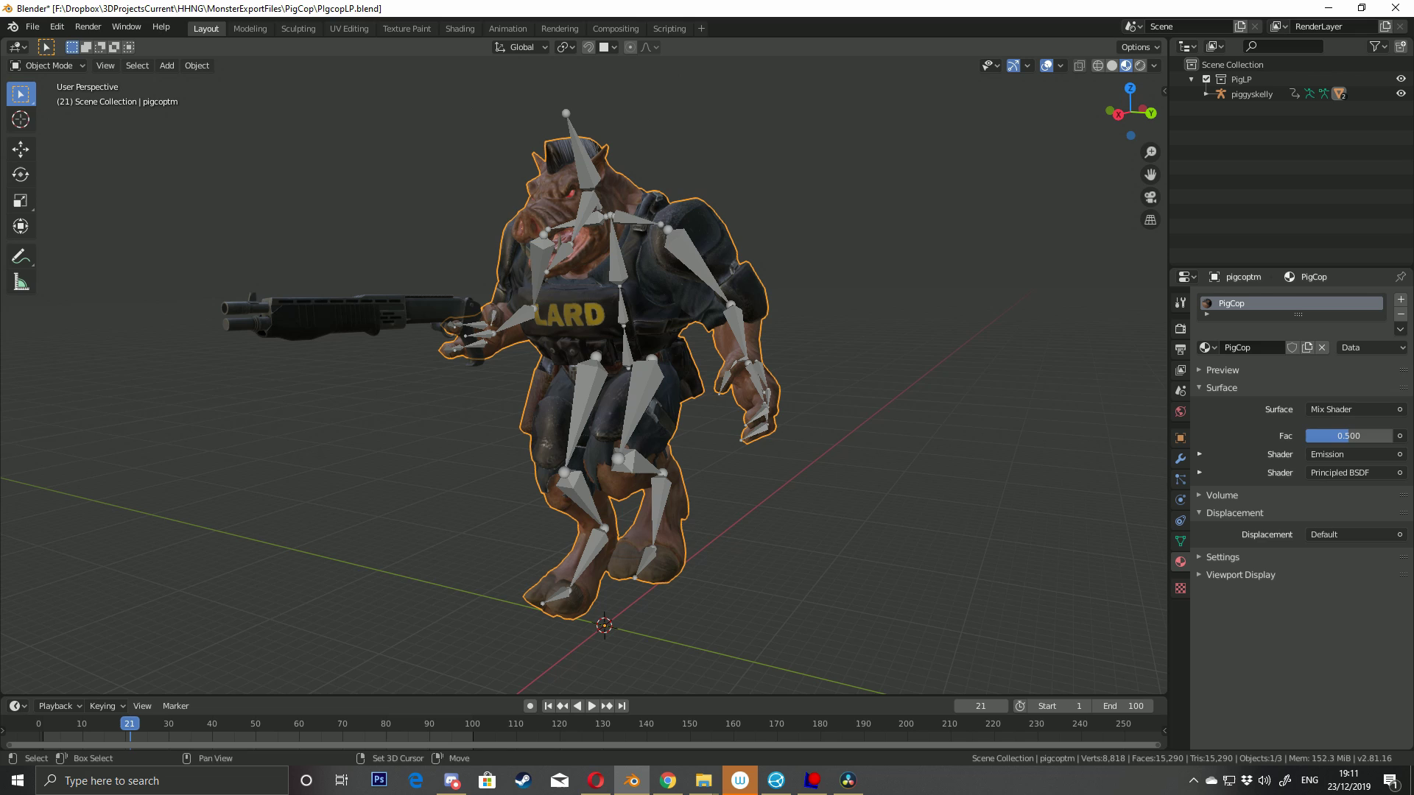
scroll(486, 360, "up", 2)
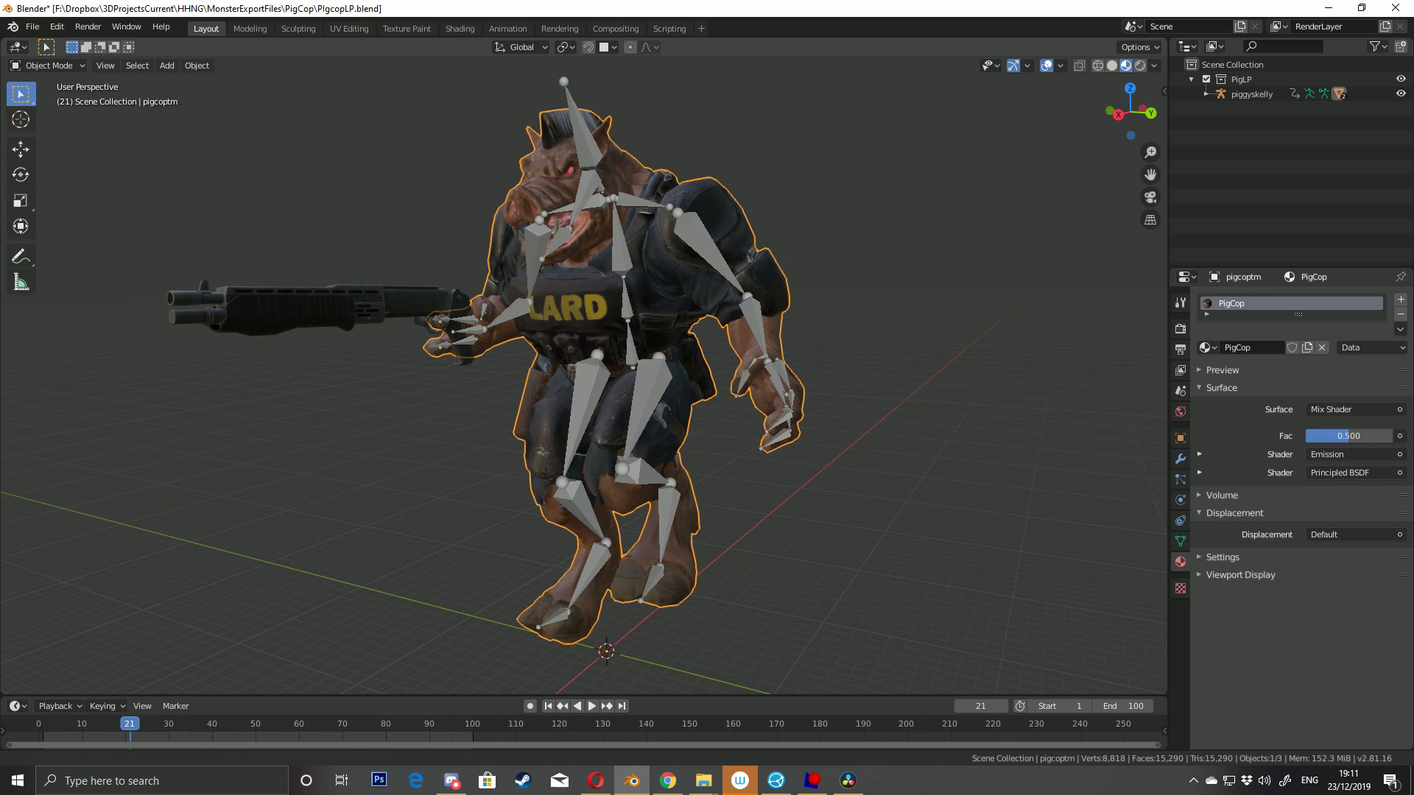
scroll(486, 361, "up", 1)
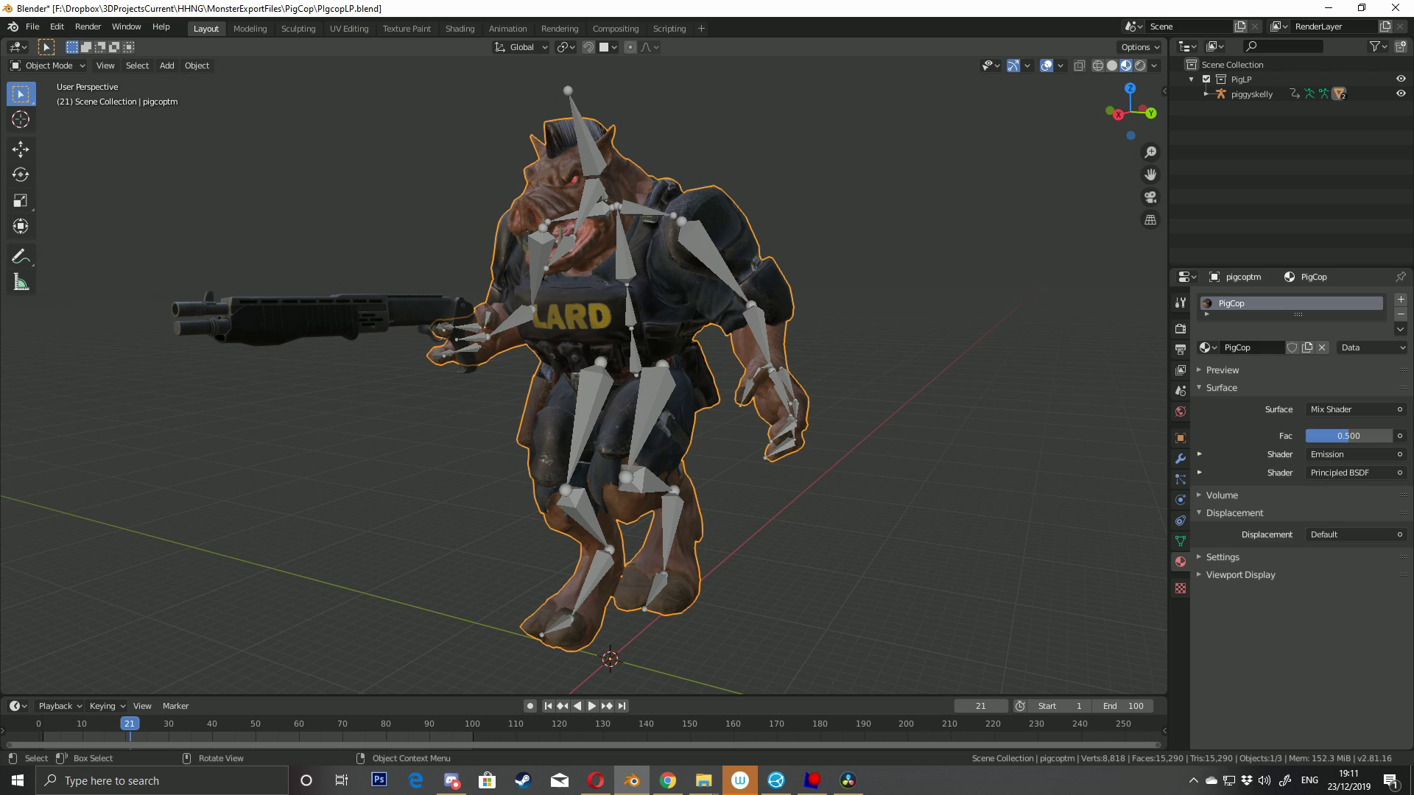
- Select the piggyskelly armature and review its animation on the timeline up to frame 100, then stop playback
left_click(590, 412)
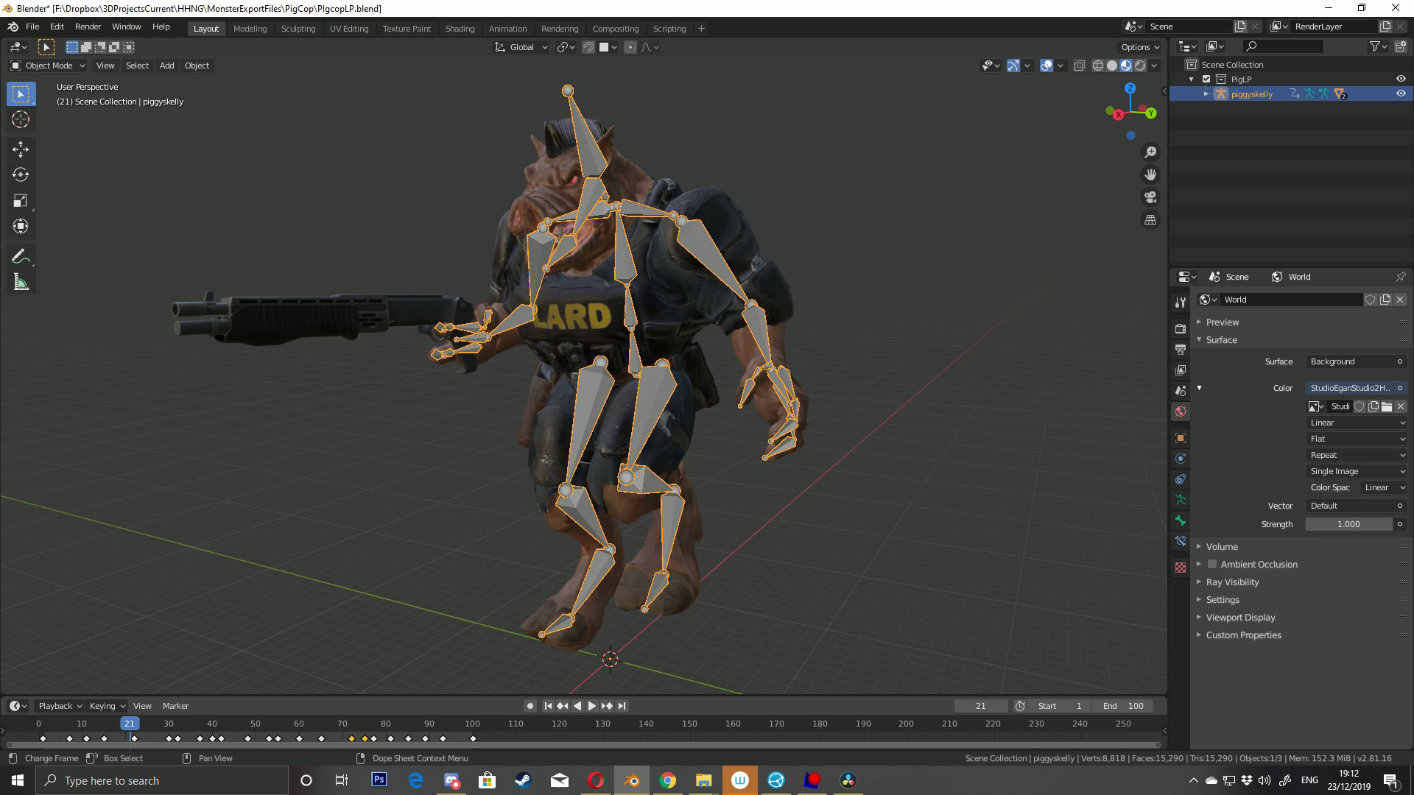
mouse_move(131, 724)
left_mouse_down()
mouse_move(60, 724)
mouse_move(104, 725)
left_mouse_up()
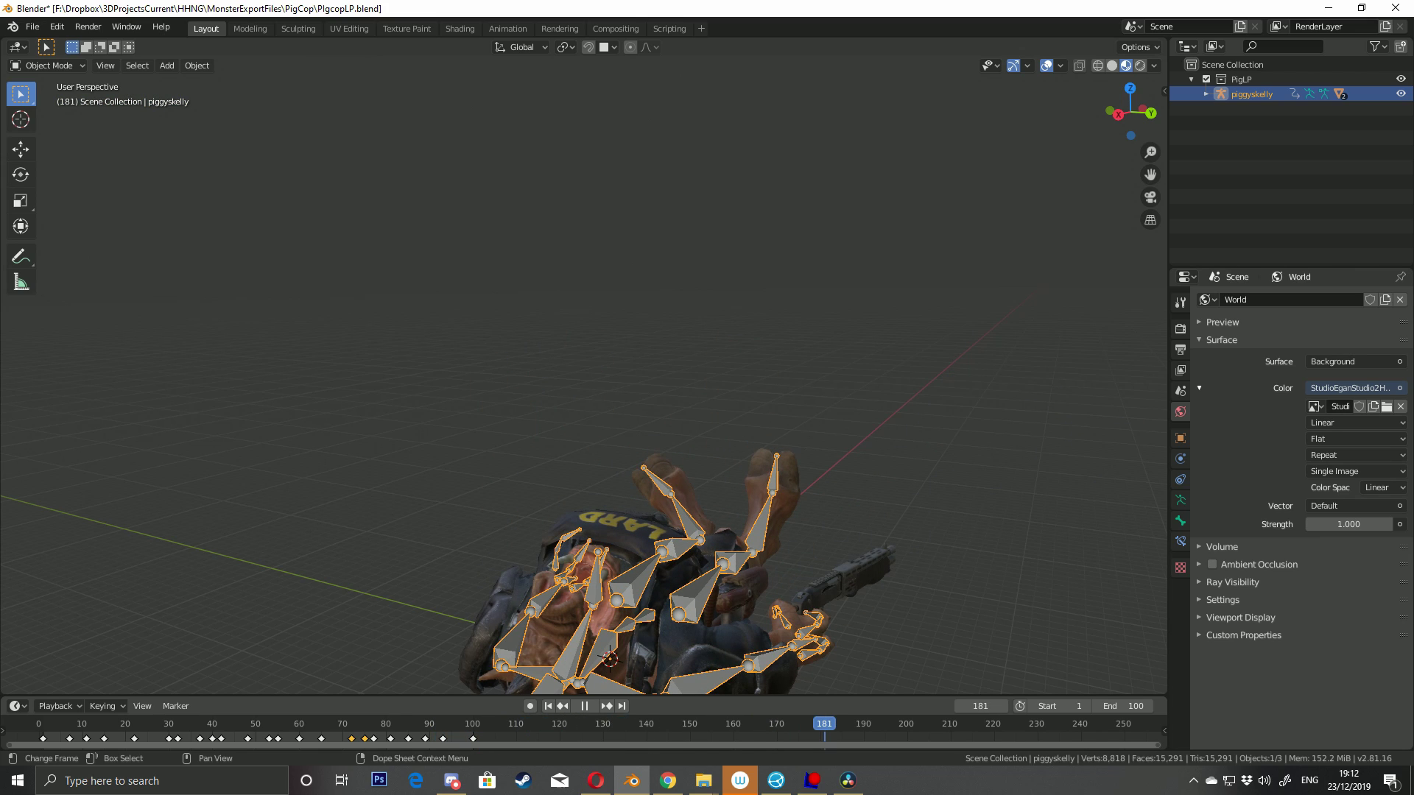
left_click_drag(823, 724, 473, 724)
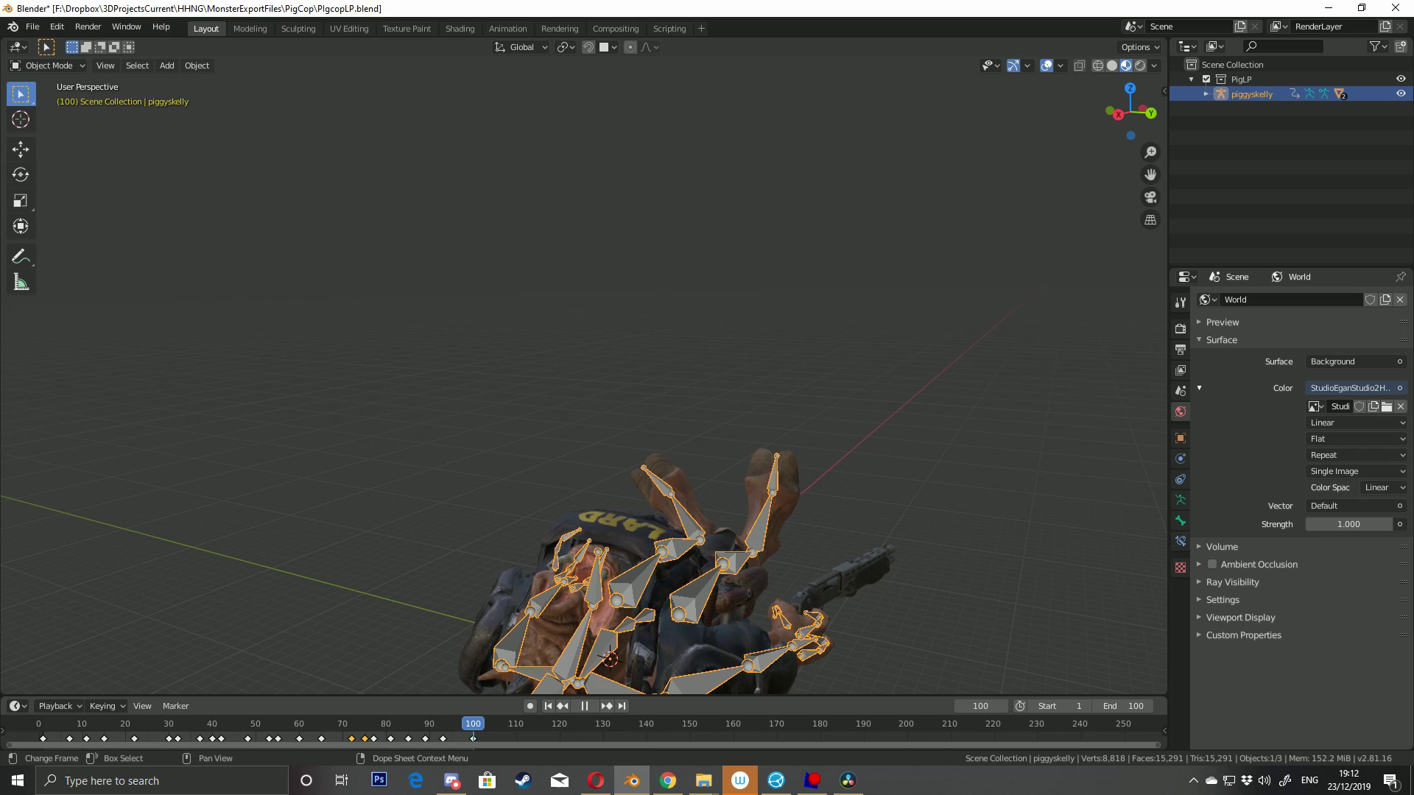
key("Escape")
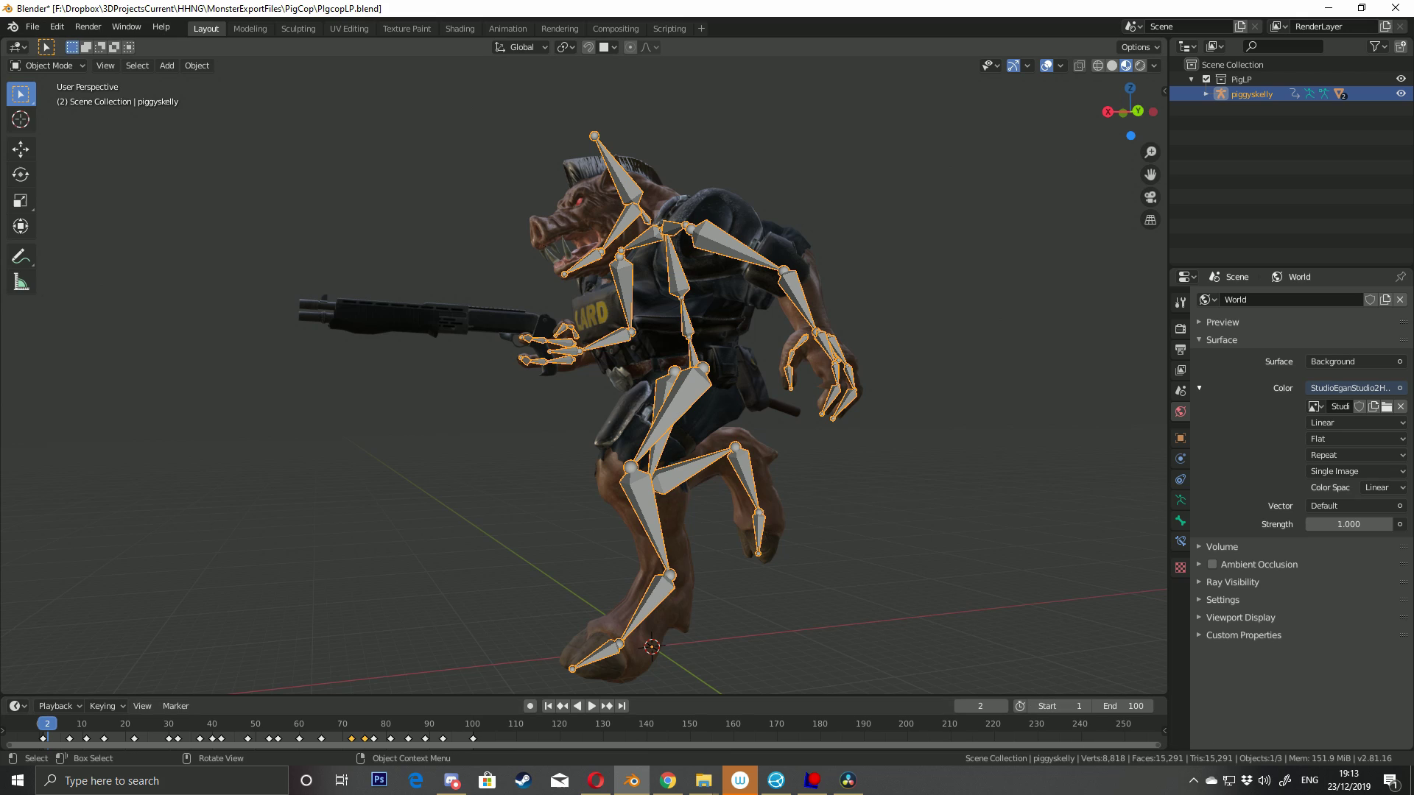
- Select the shotgun, the body mesh and the armature together, adding the armature last as the active object
middle_click_drag(383, 261, 451, 277)
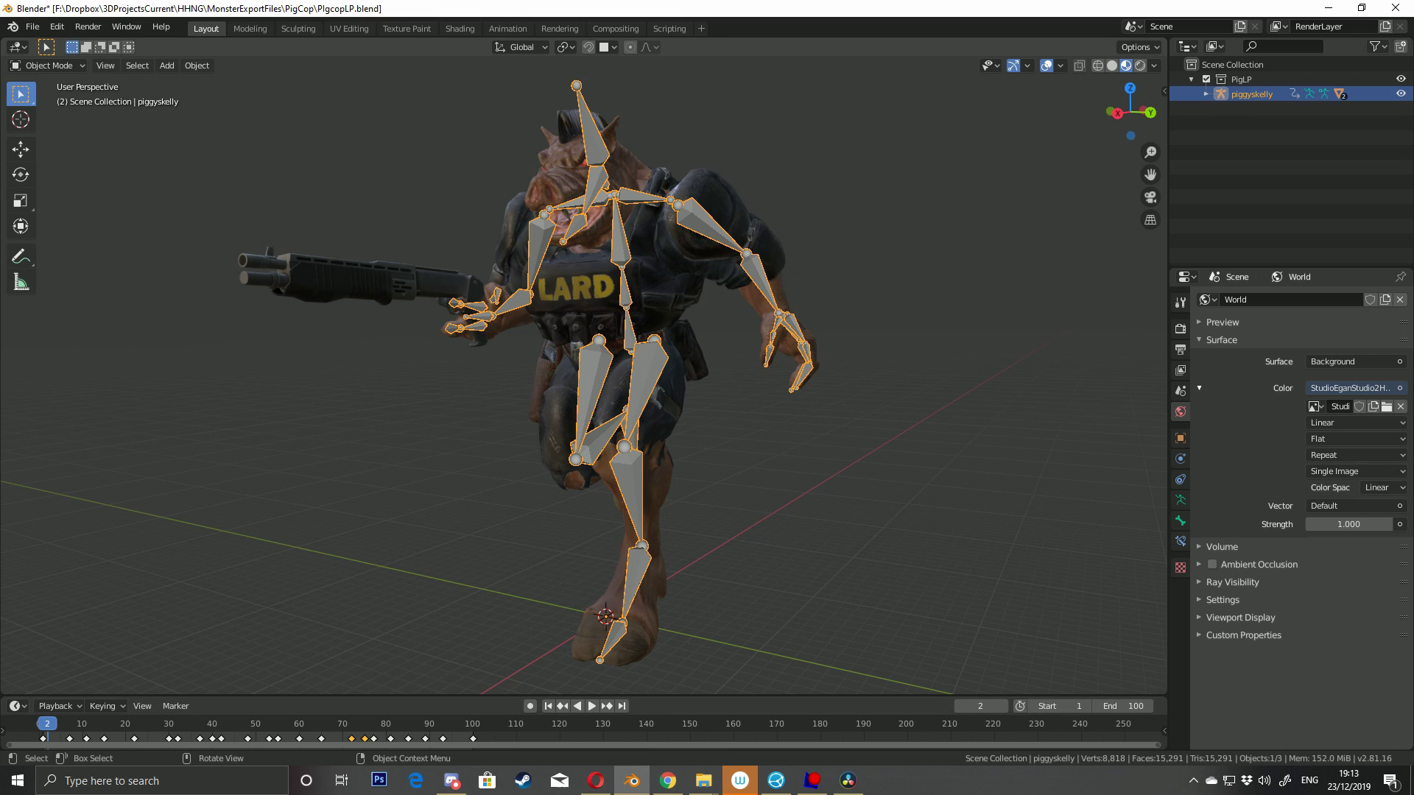
left_click(383, 281)
left_click(571, 294, "shift")
left_click(621, 239, "shift")
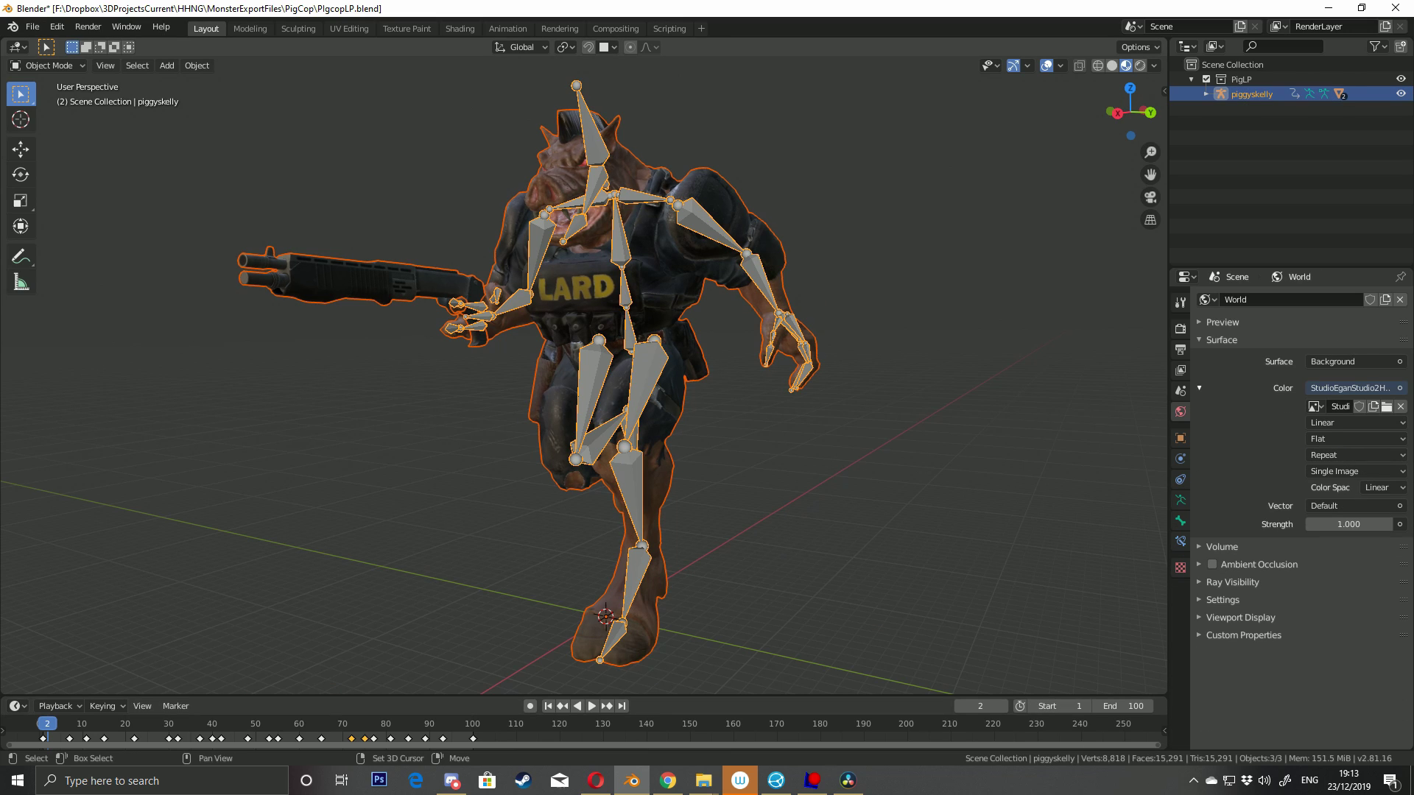
- Export the selected objects in MD3 (+shaders) format to the PigCop folder as piggie.md3
left_click(33, 26)
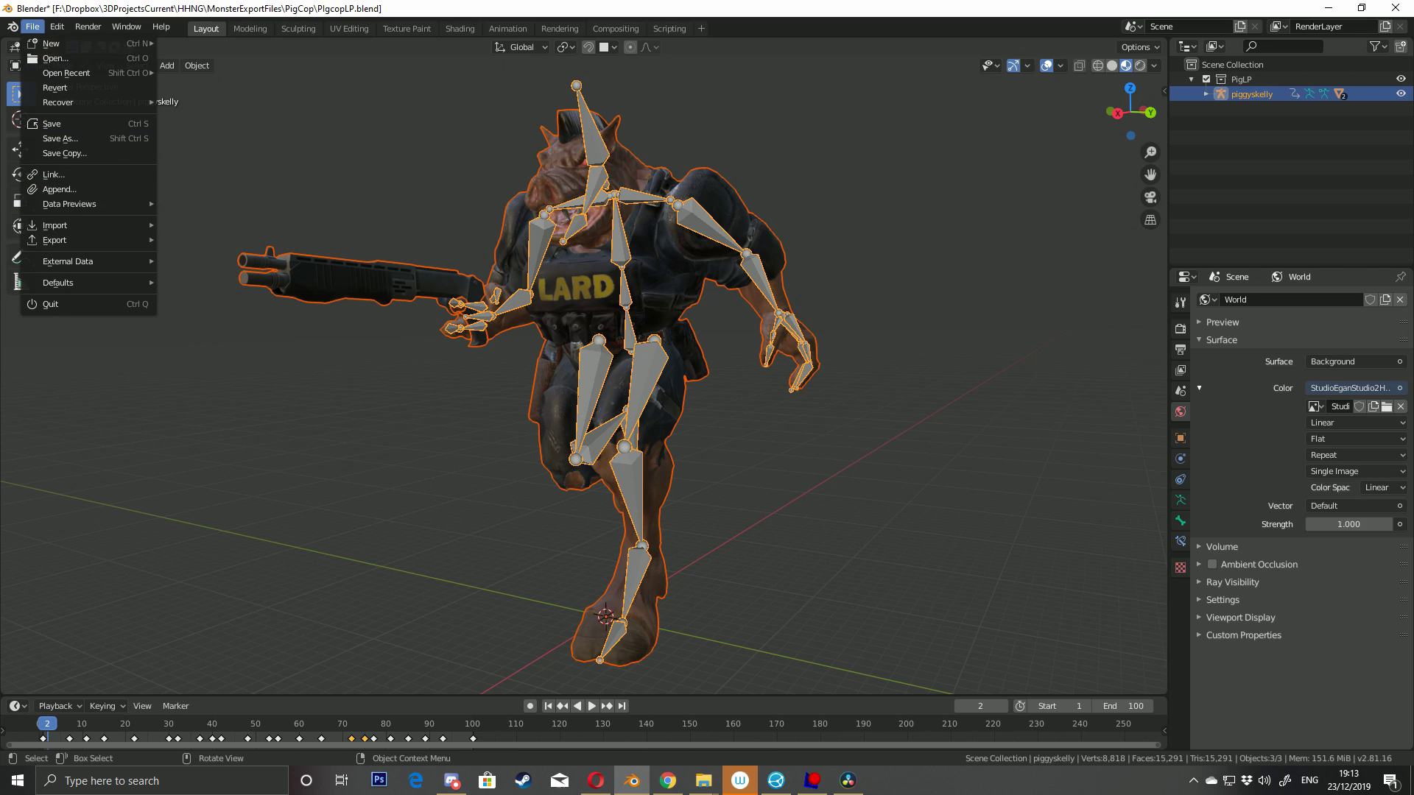
mouse_move(74, 283)
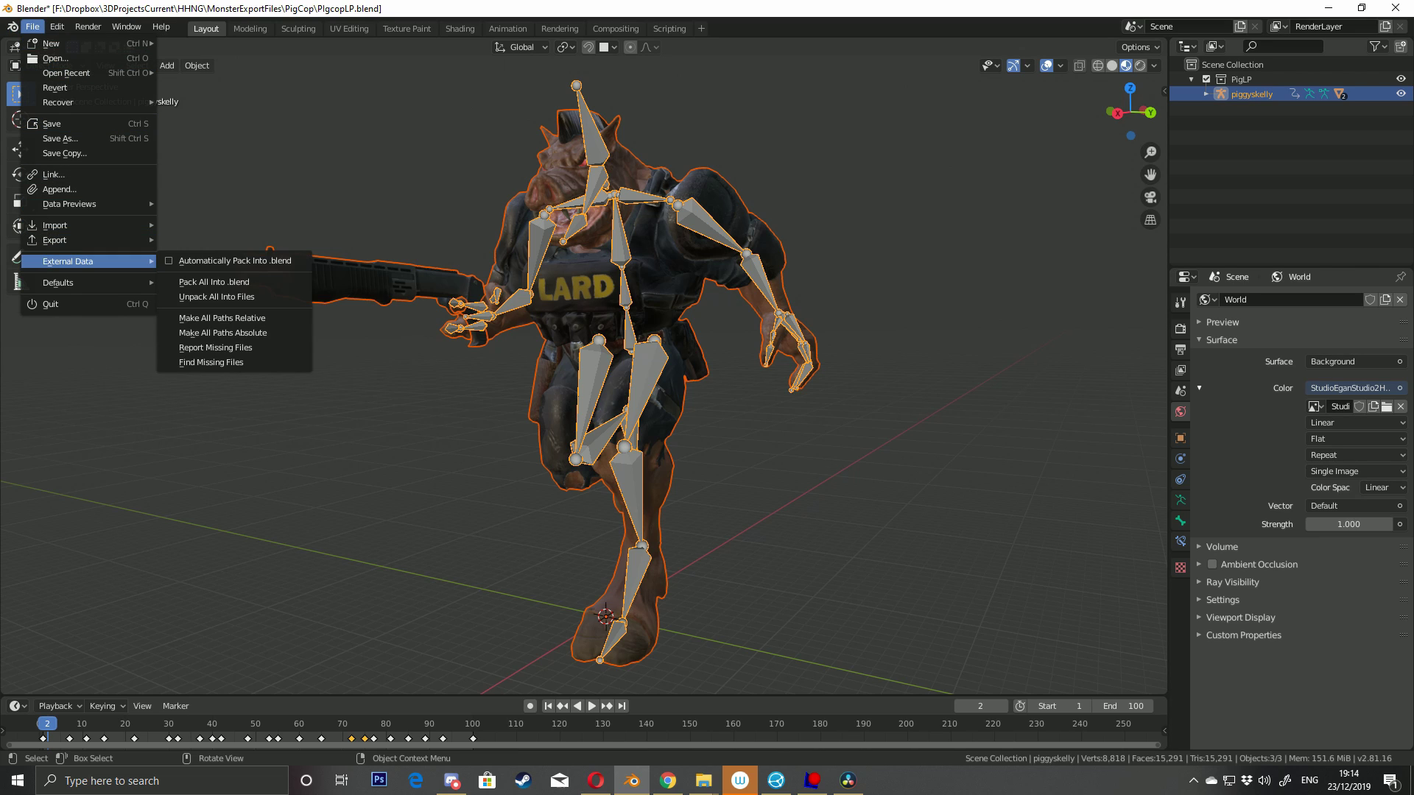
mouse_move(73, 240)
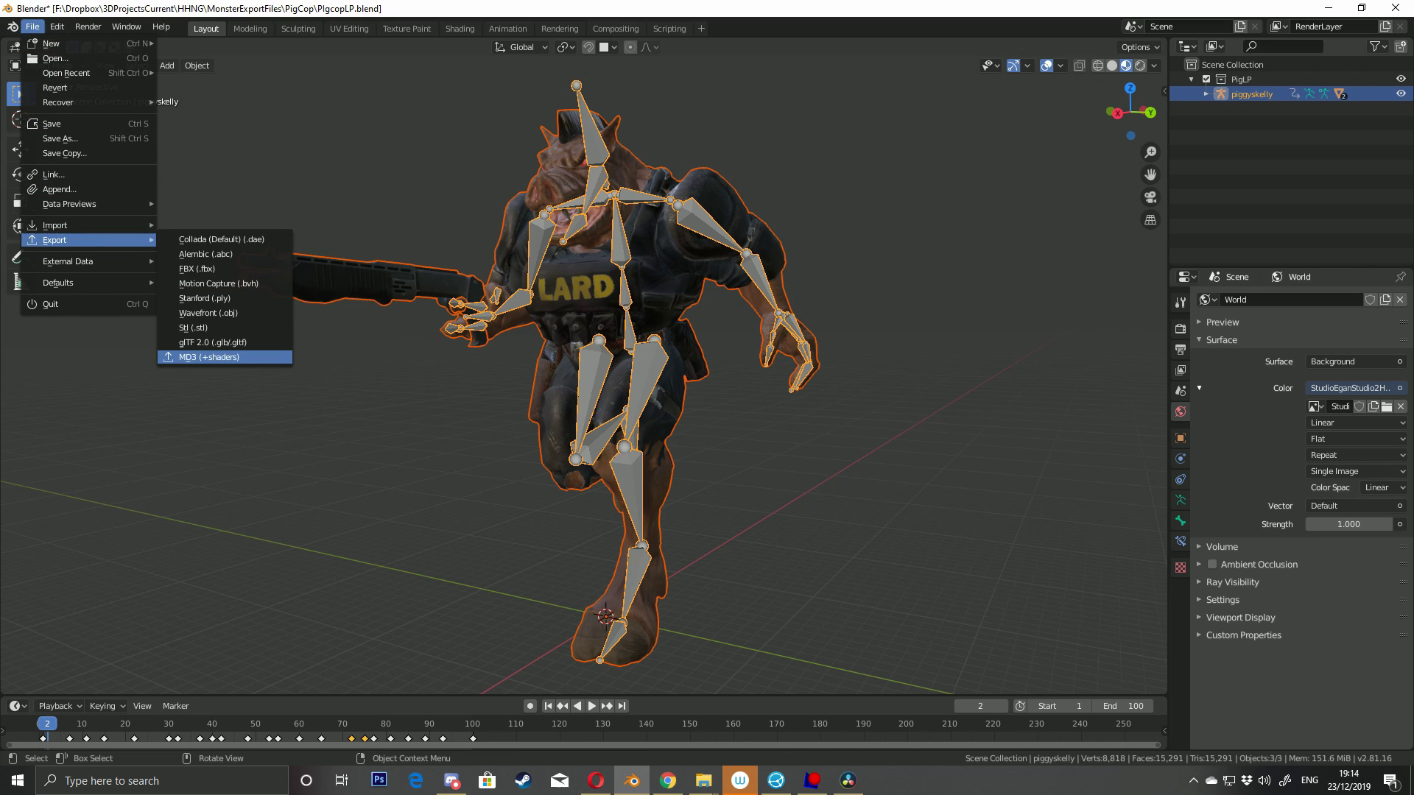
left_click(209, 357)
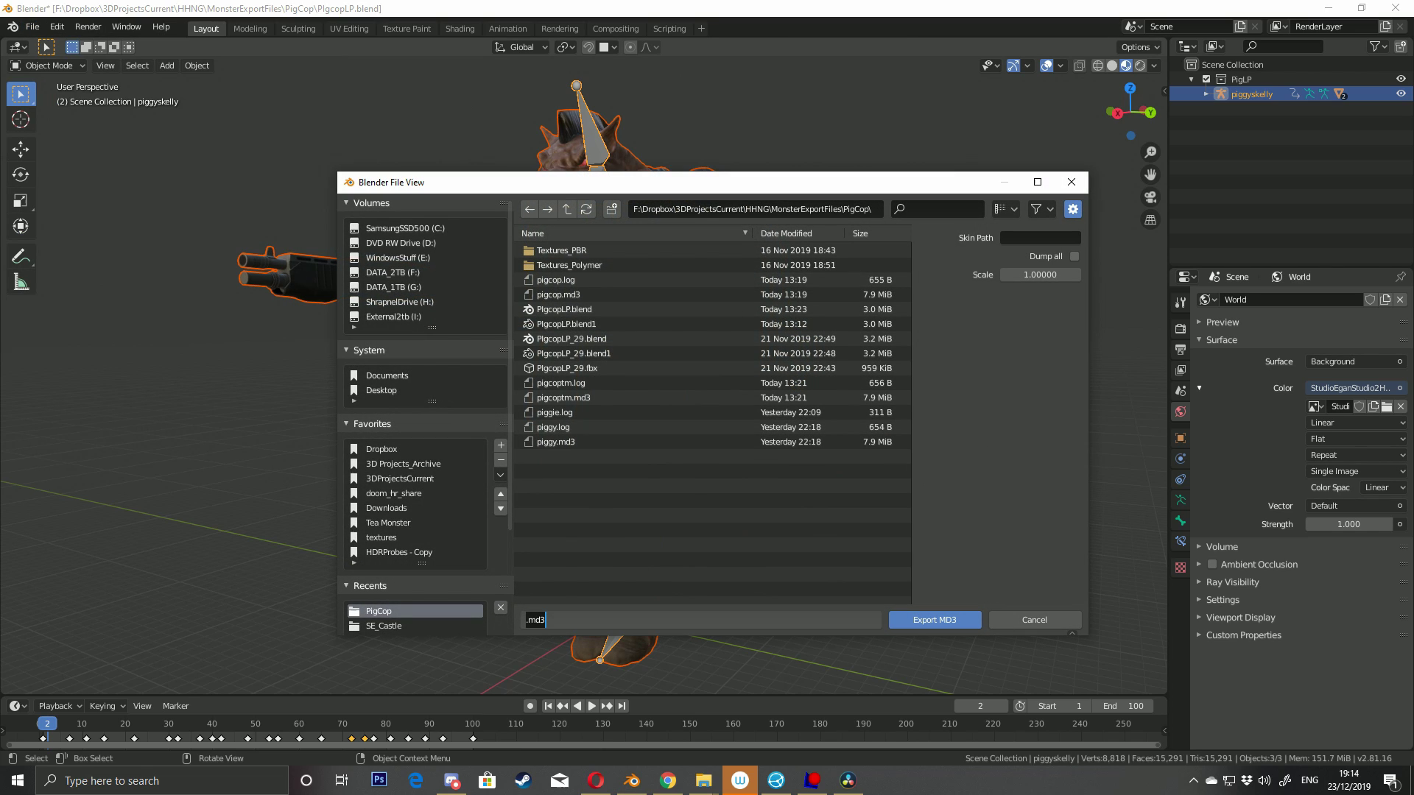
type("piggie.md4")
key("BackSpace")
type("3")
key("Return")
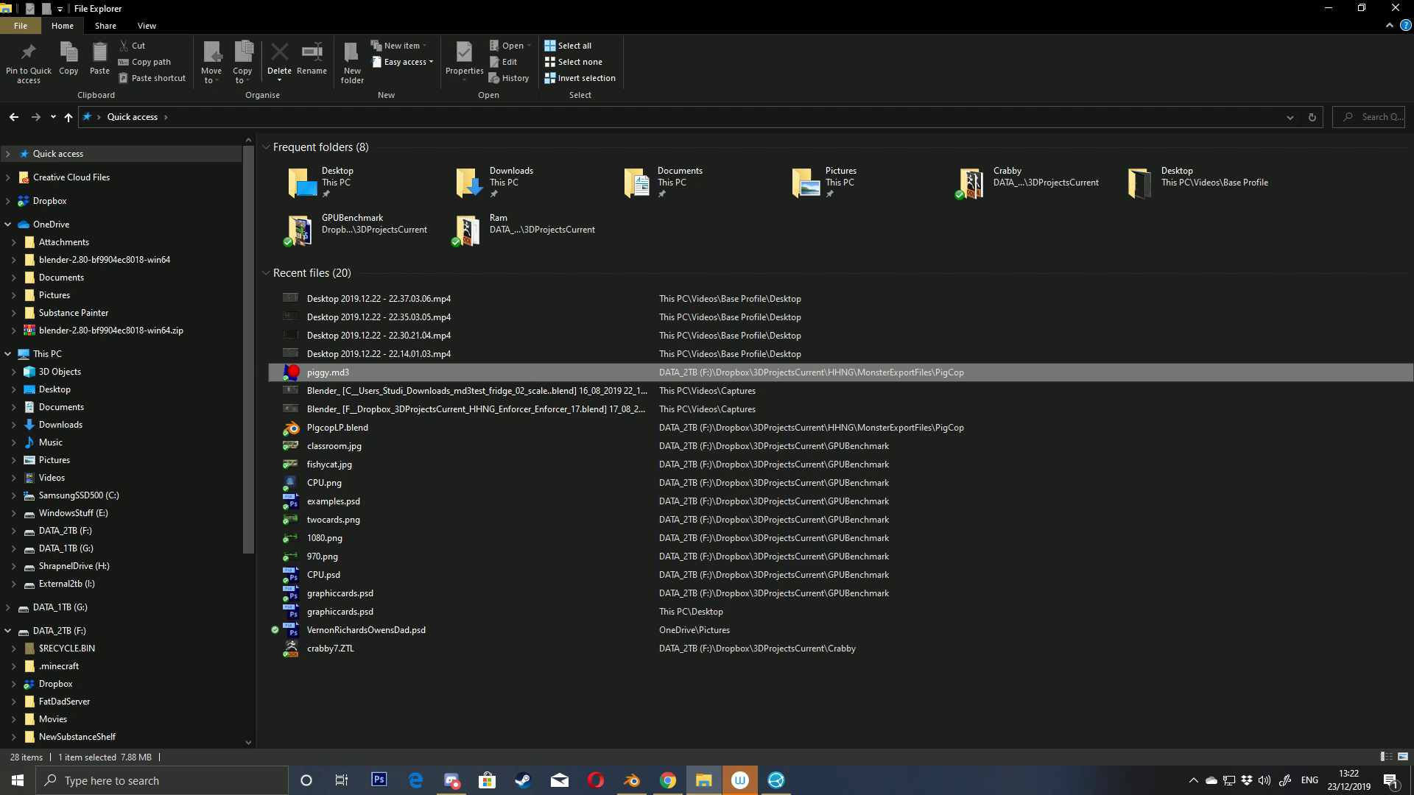
- In File Explorer, go to the folder containing the recent file piggy.md3 and open pigcoptm.md3 in Misfit Model 3D
right_click(335, 372)
left_click(150, 731)
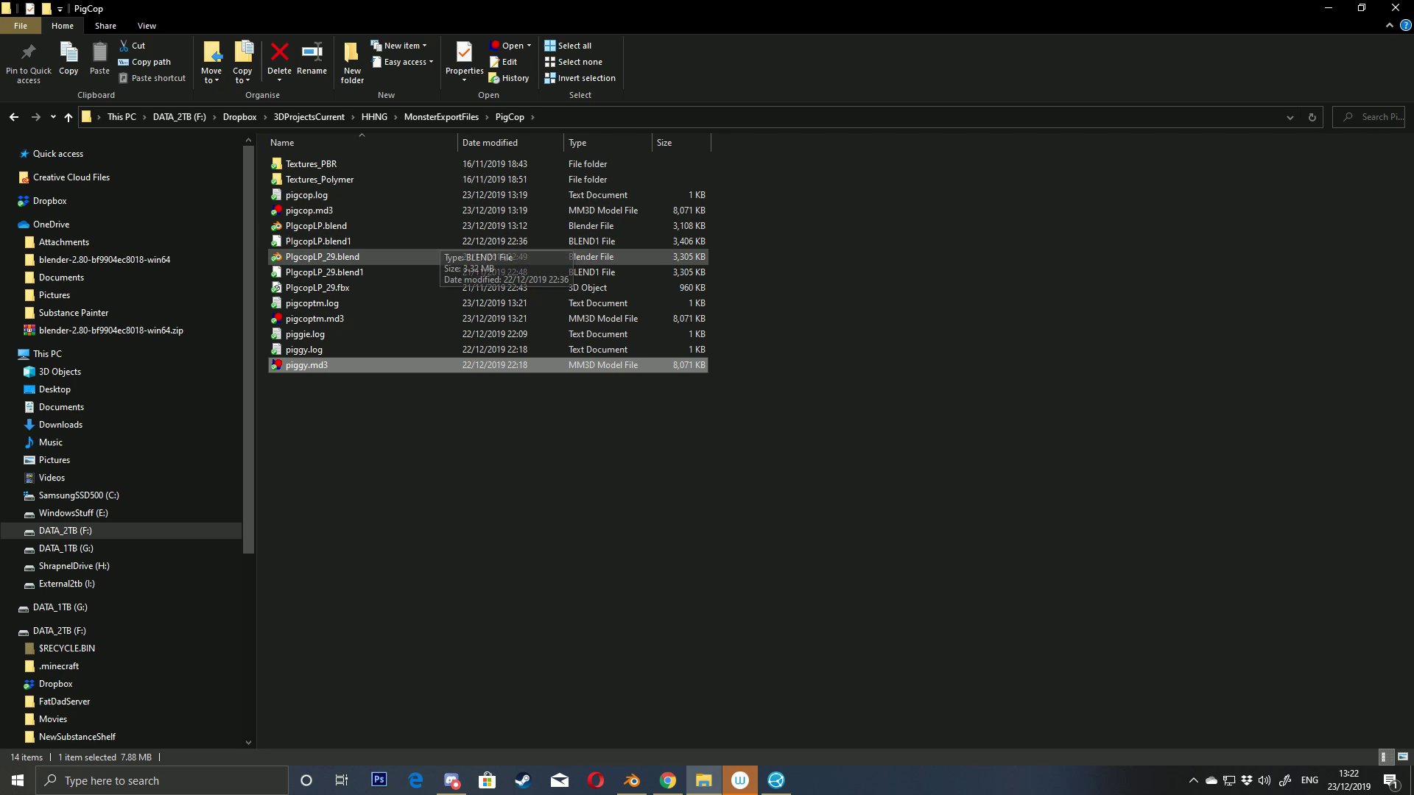
left_click(314, 318)
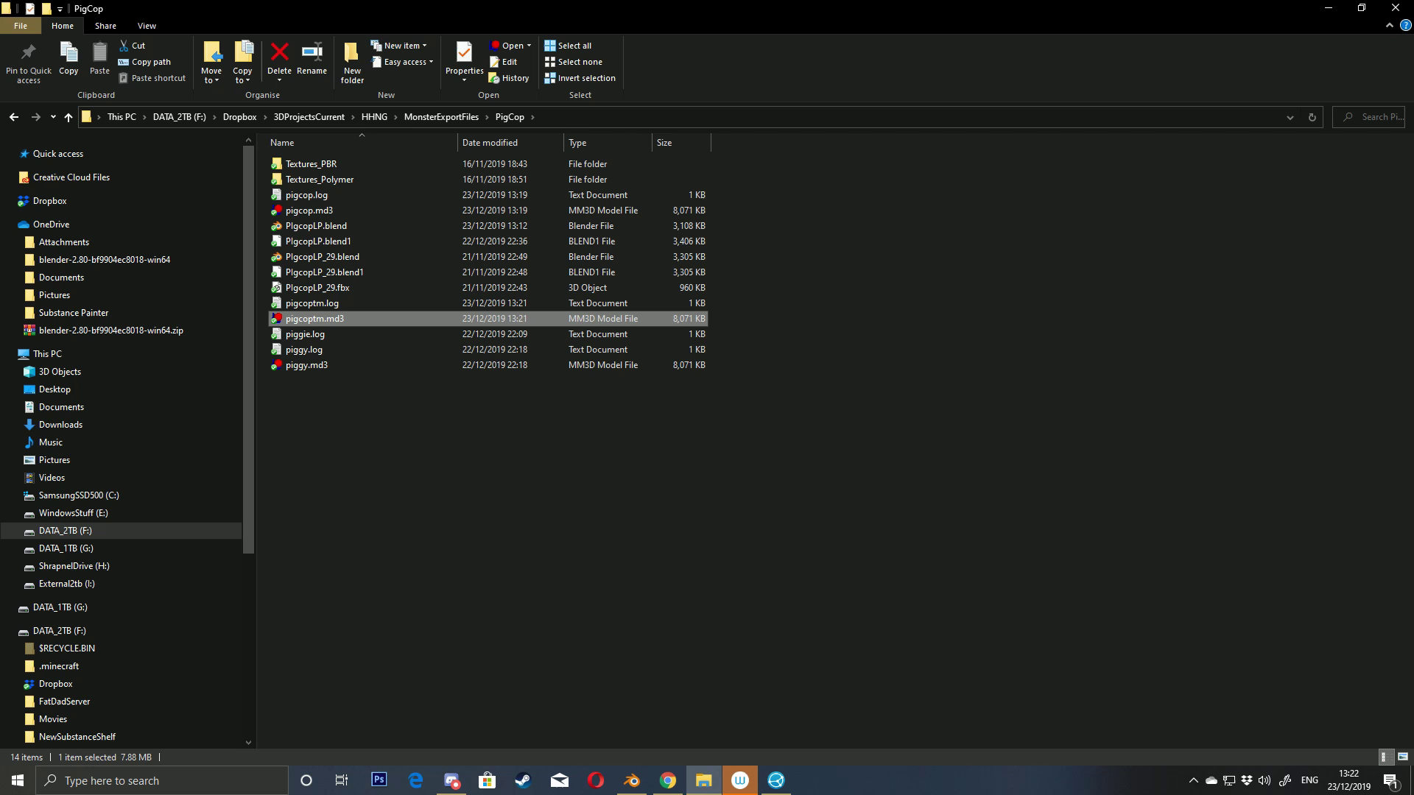
double_click(314, 319)
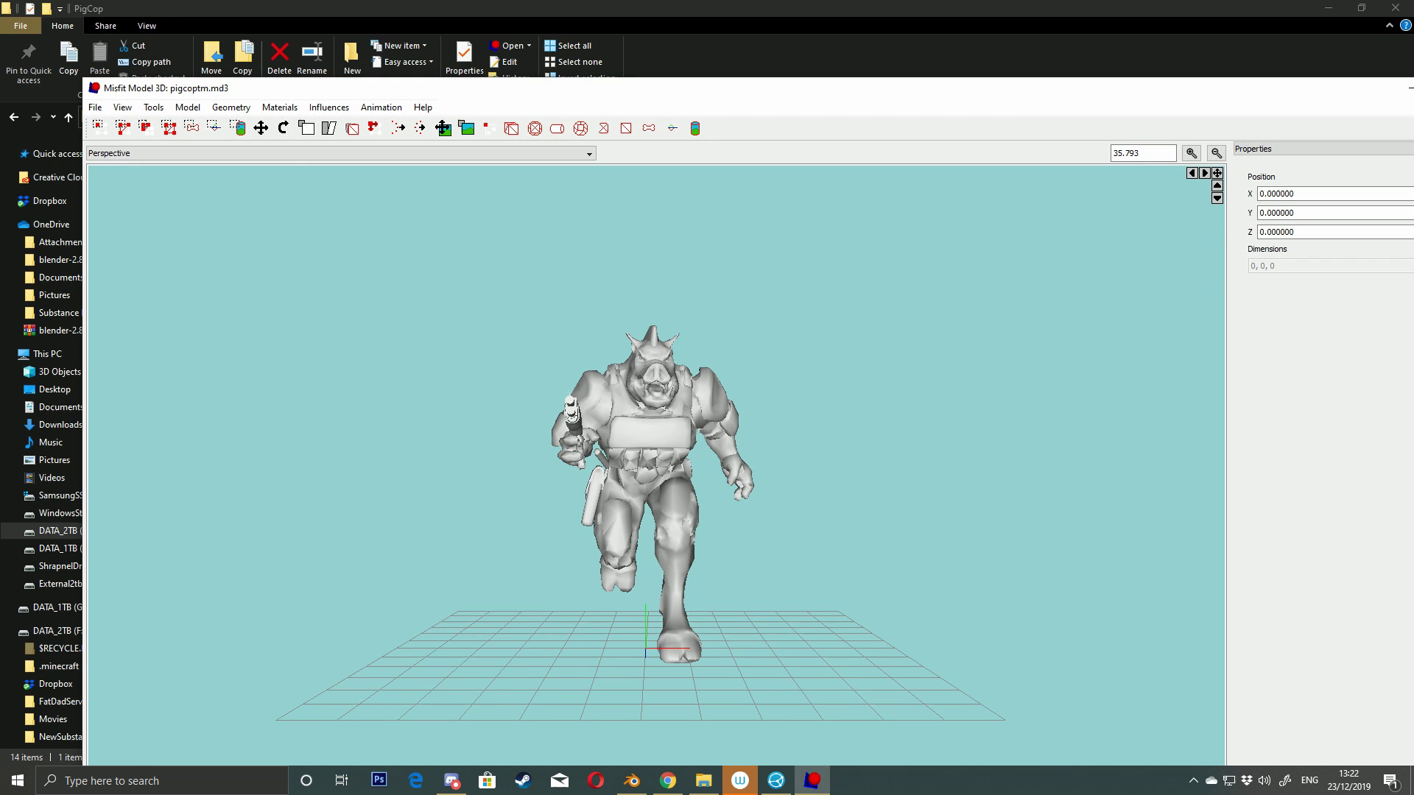
- Maximise the Misfit Model 3D window, start animation mode and play the AnimFrames animation to check the exported model
mouse_move(655, 457)
middle_mouse_down()
mouse_move(471, 454)
mouse_move(725, 455)
mouse_move(634, 456)
middle_mouse_up()
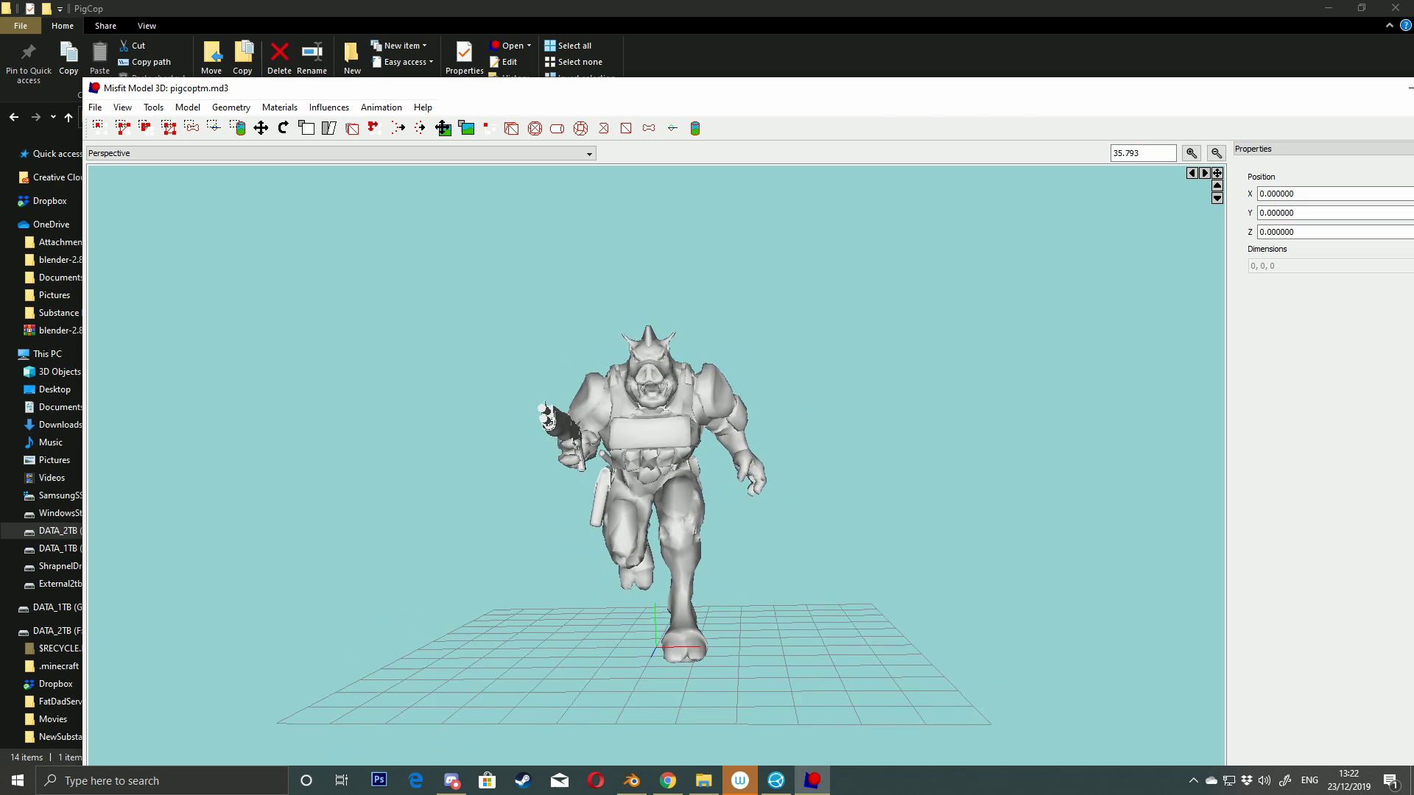
key("Left")
key("super+Up")
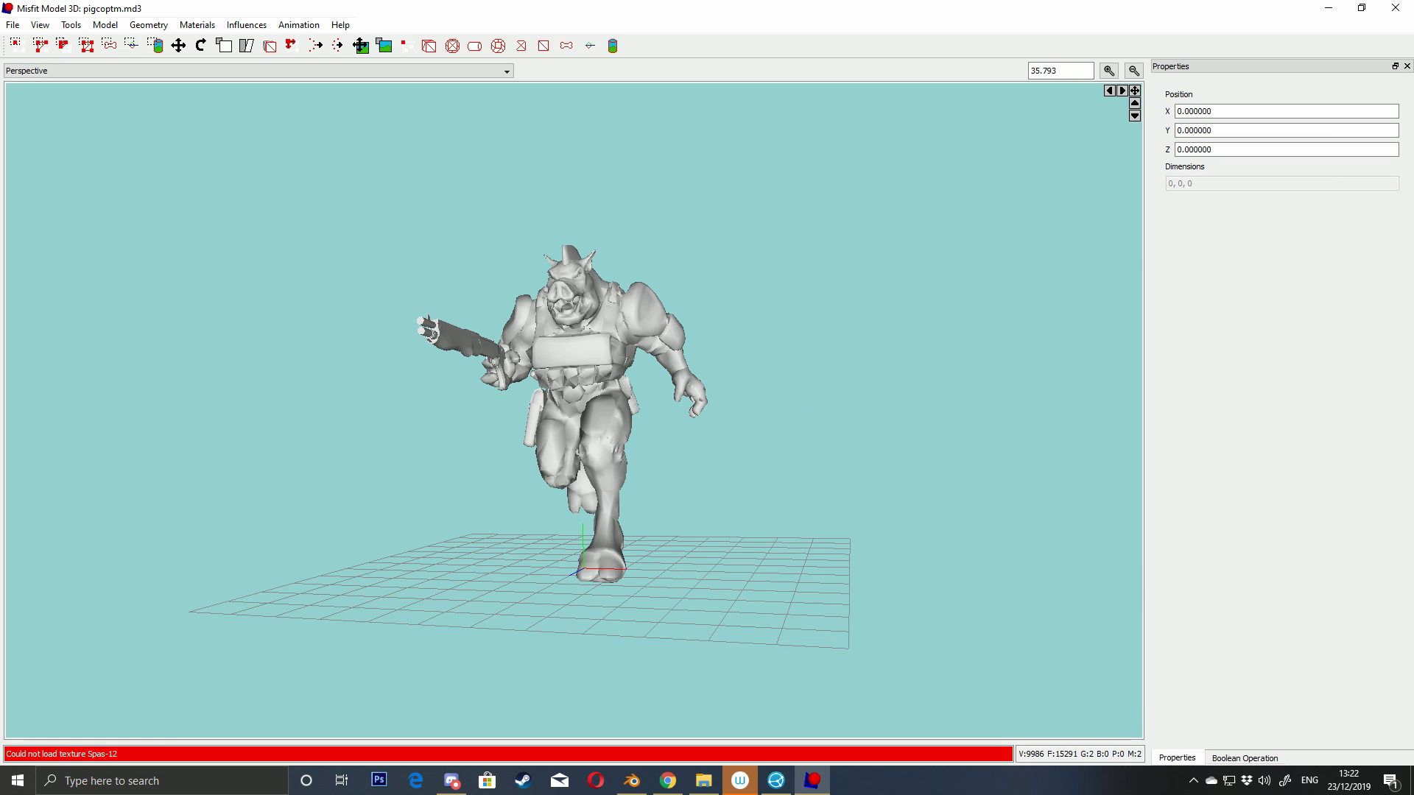
left_click(298, 25)
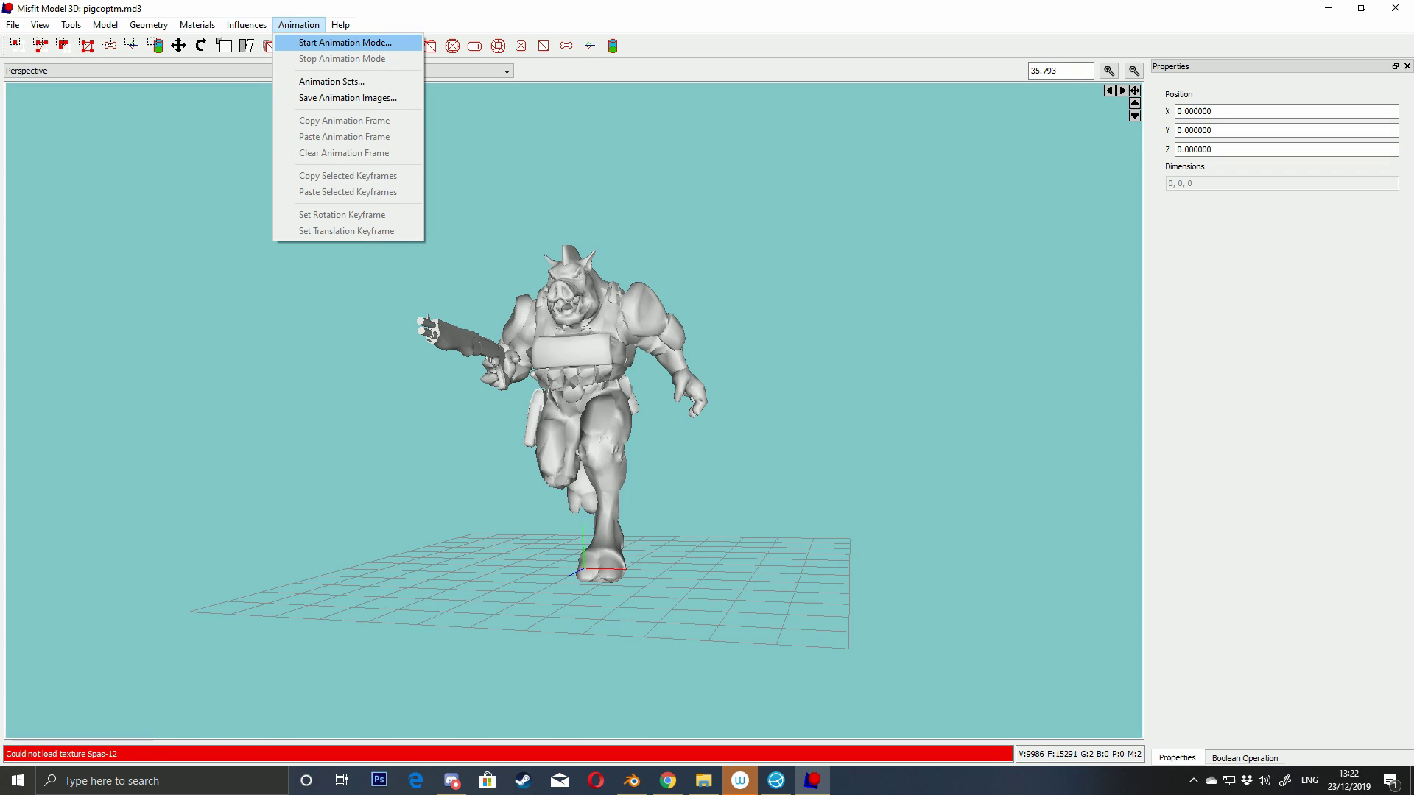
left_click(346, 42)
left_click(1284, 733)
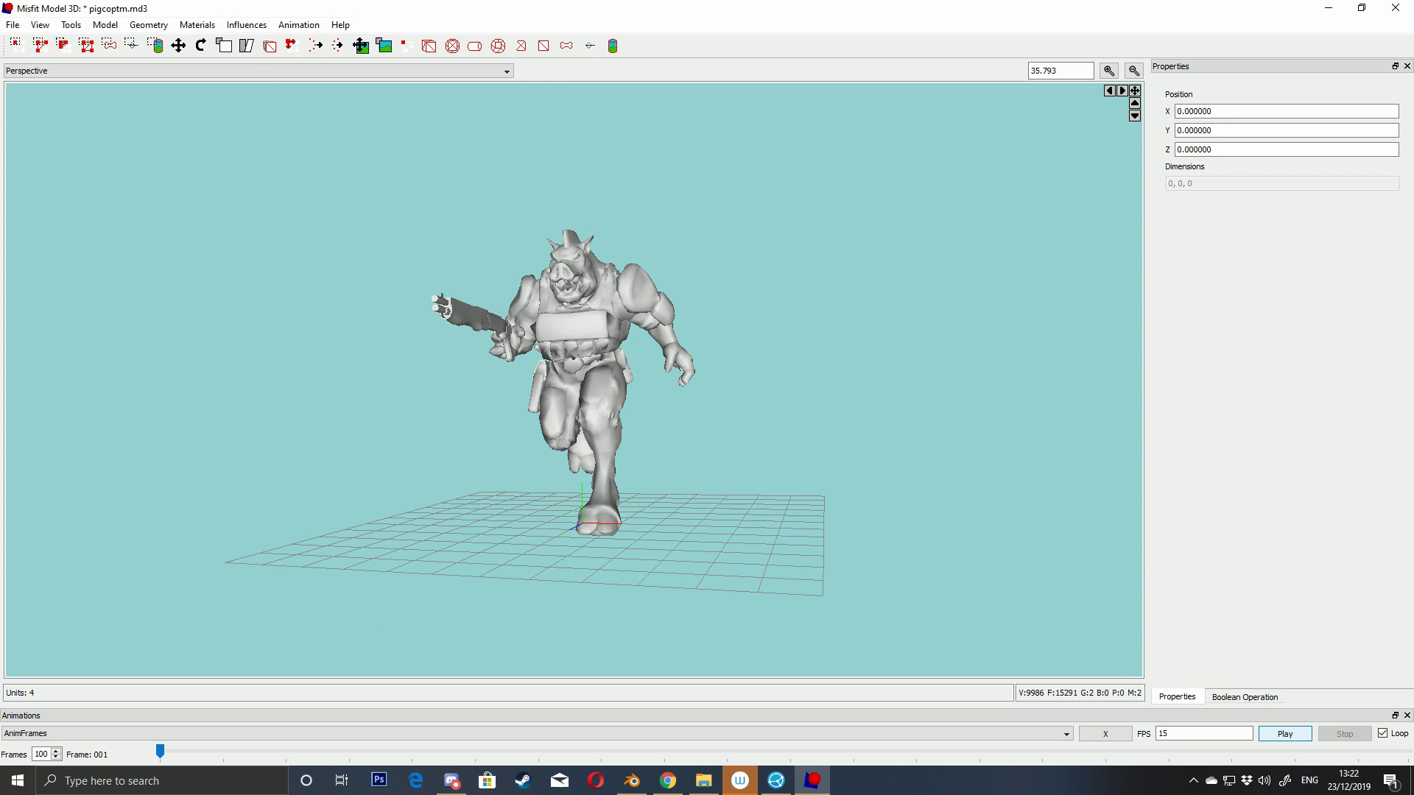